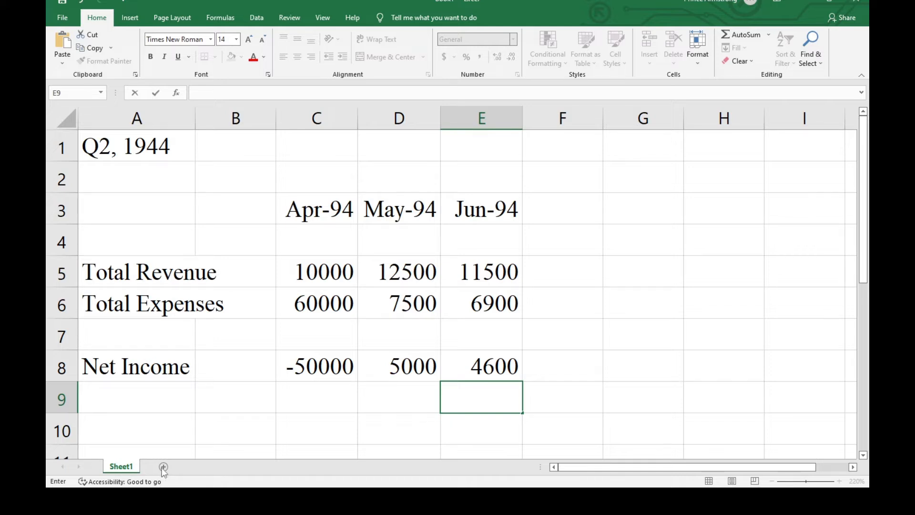
# Step: Add a new blank worksheet to the workbook after Sheet1
pyautogui.click(553, 293)
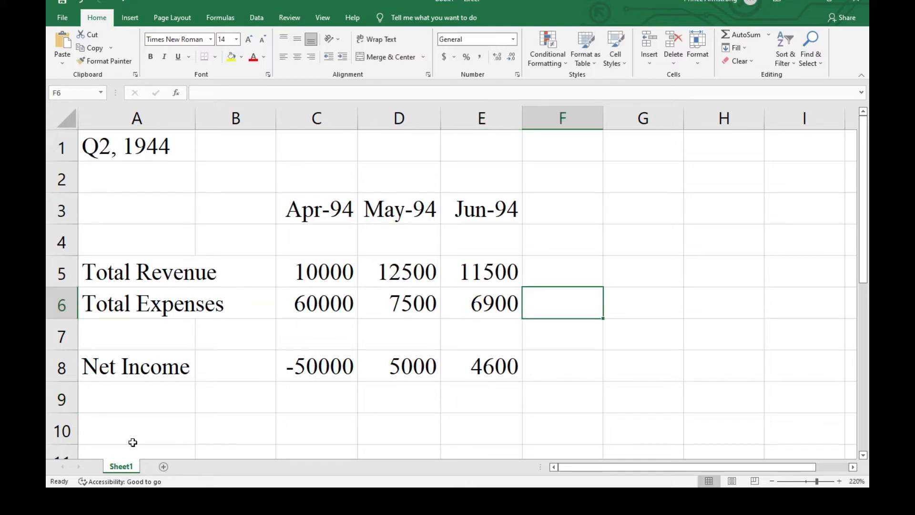
pyautogui.click(165, 466)
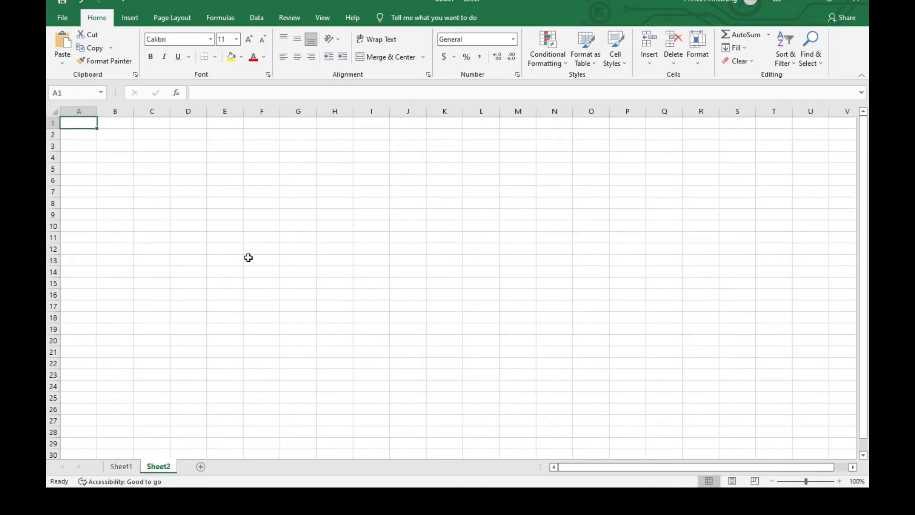
pyautogui.scroll(4, 248, 257)
pyautogui.scroll(2, 248, 258)
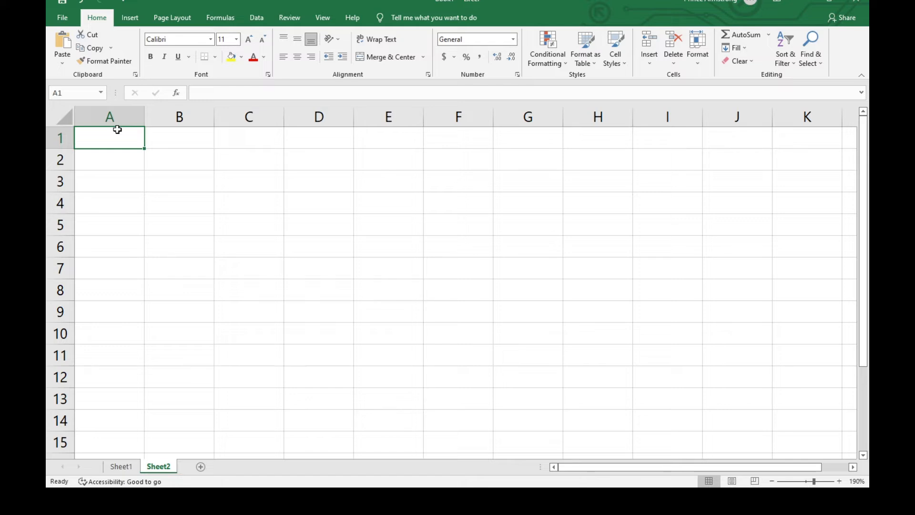
# Step: Enter the values 45, 23, 14, 25 and 26 down cells A1 to A5 of the new sheet
pyautogui.write('45')
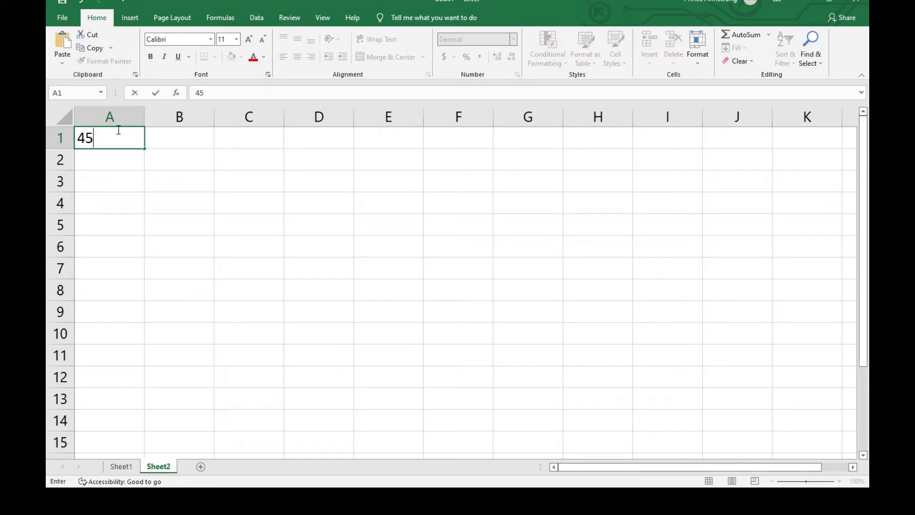
pyautogui.press('Return')
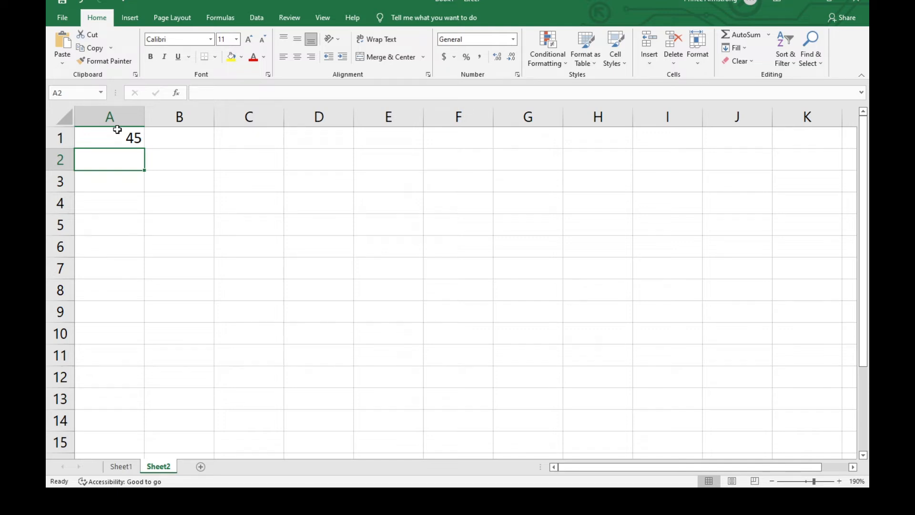
pyautogui.write('23')
pyautogui.press('Return')
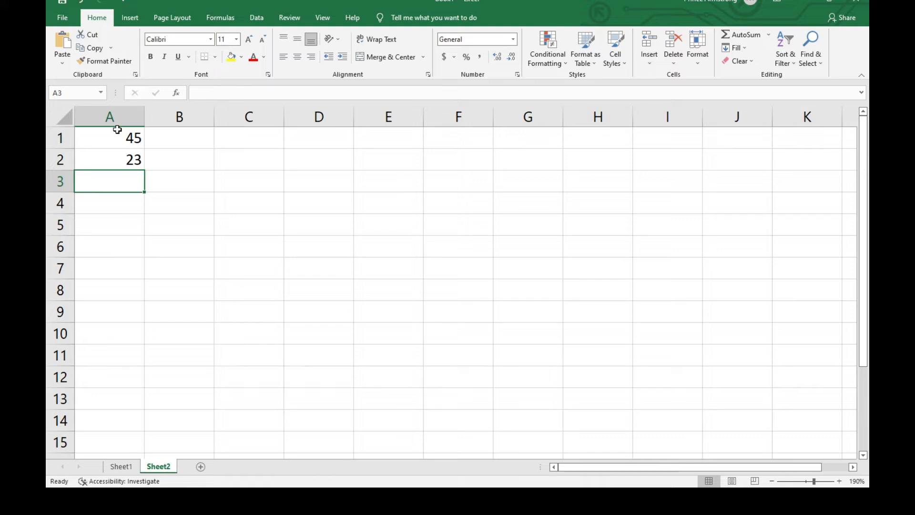
pyautogui.write('14')
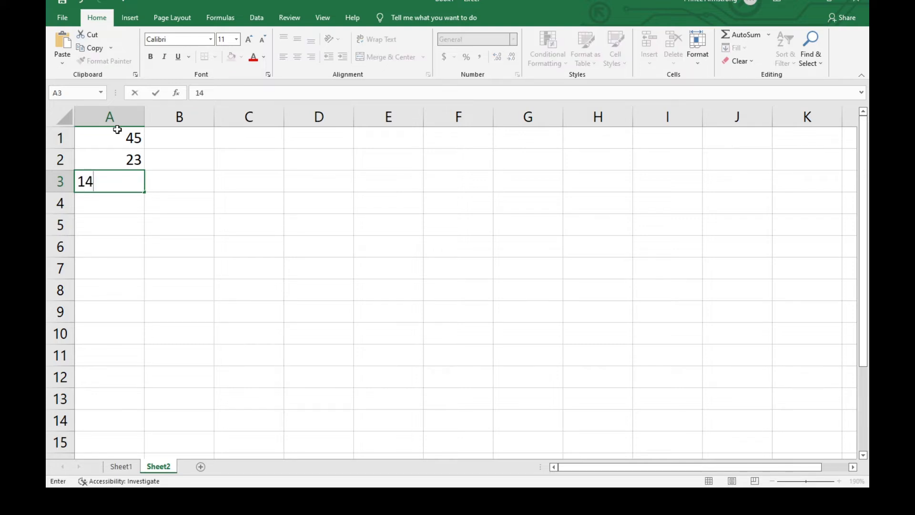
pyautogui.press('Return')
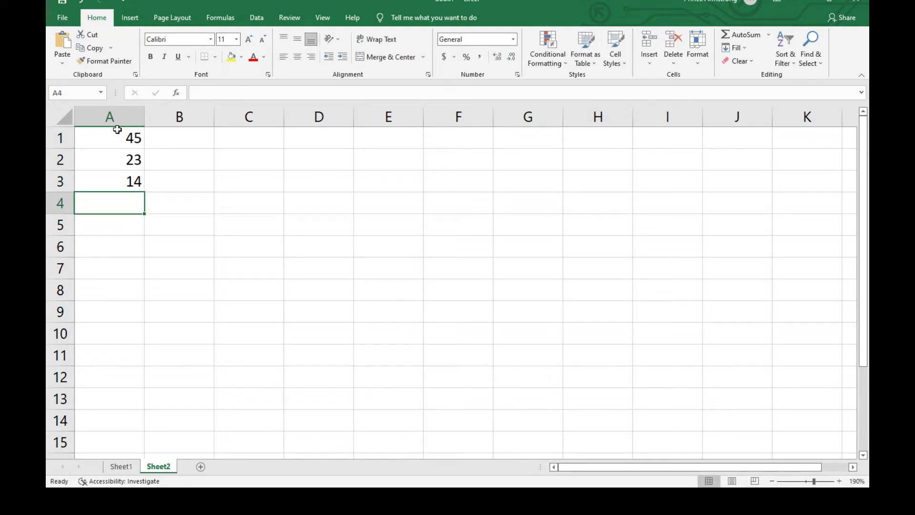
pyautogui.write('25')
pyautogui.press('Return')
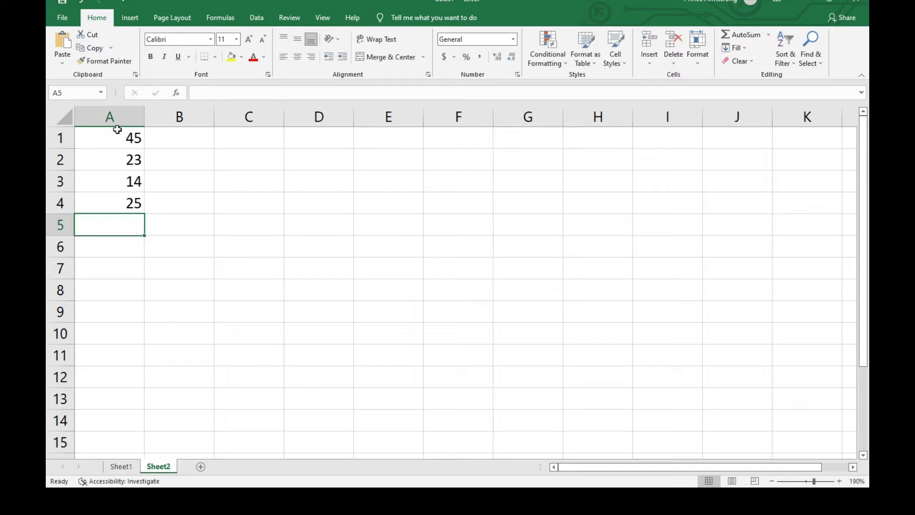
pyautogui.write('26')
pyautogui.press('Tab')
# Step: Enter the values 12, 15, 17, 11 and 25 down cells B1 to B5
pyautogui.press('Up')
pyautogui.press('Up')
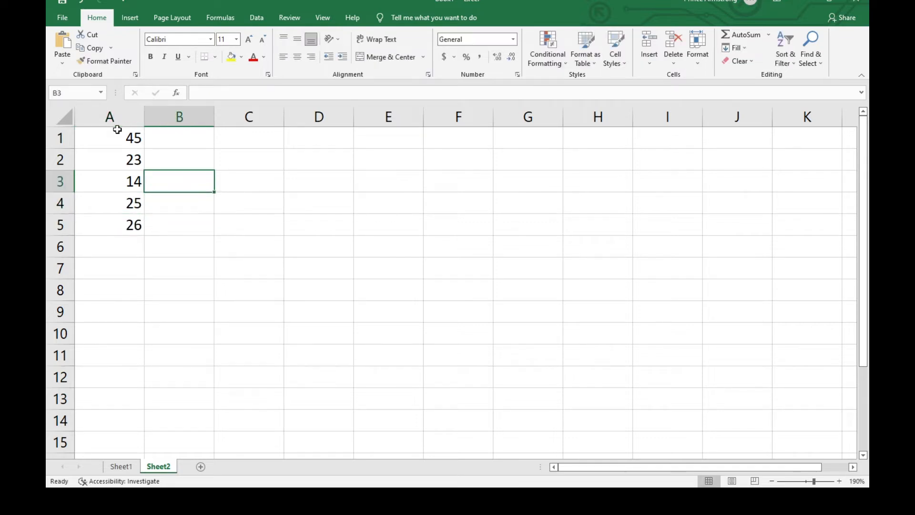
pyautogui.press('Up')
pyautogui.press('Up')
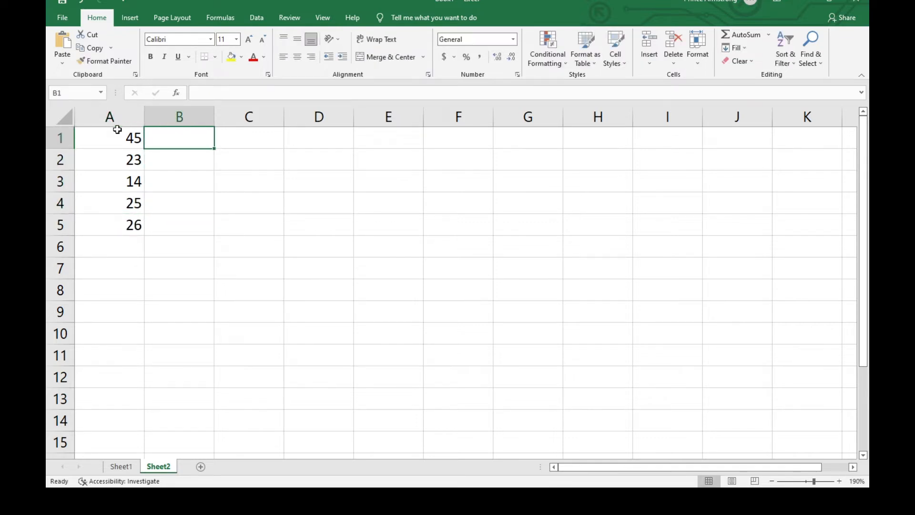
pyautogui.write('12')
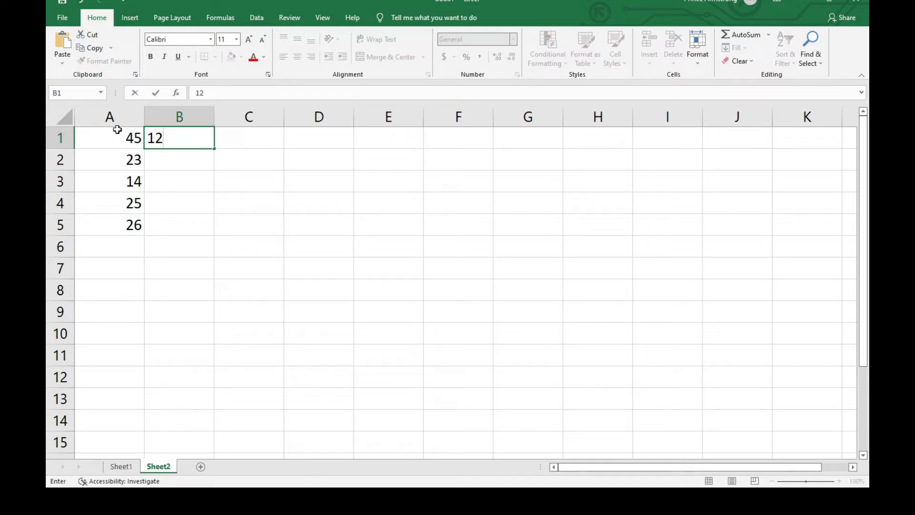
pyautogui.press('Return')
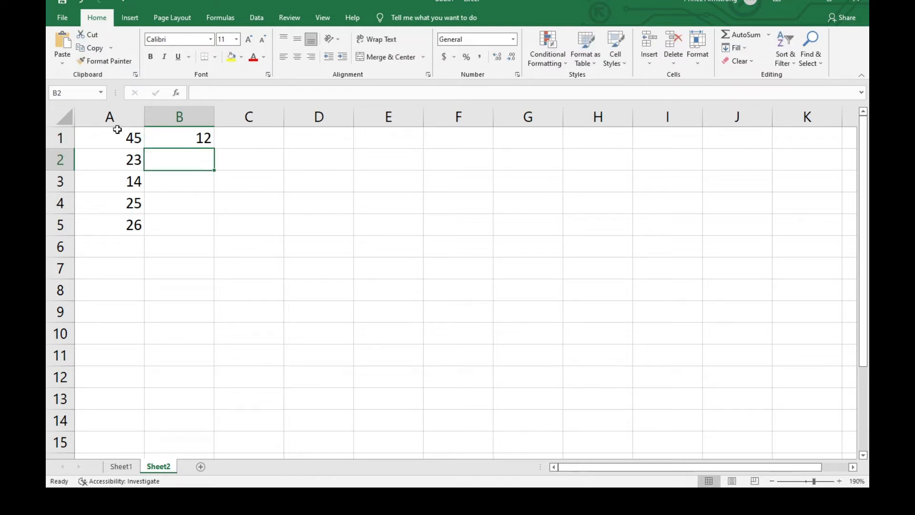
pyautogui.write('15')
pyautogui.press('Return')
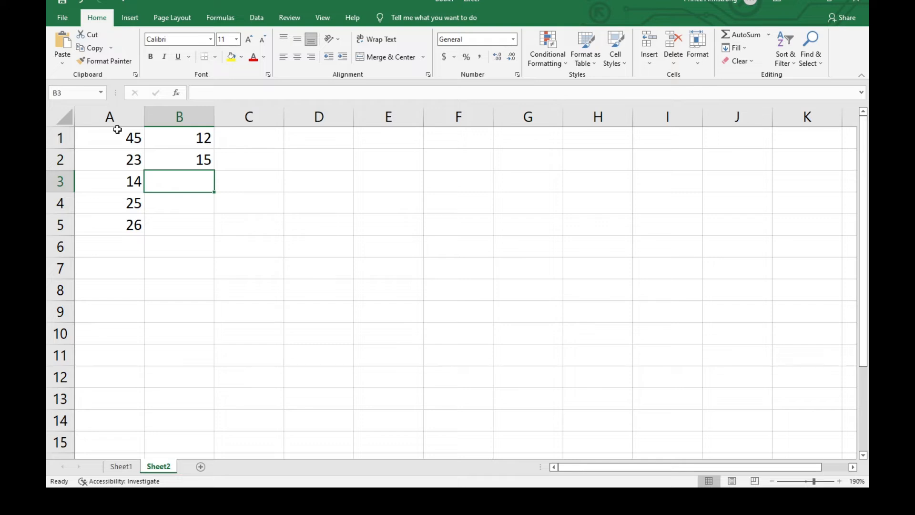
pyautogui.write('17')
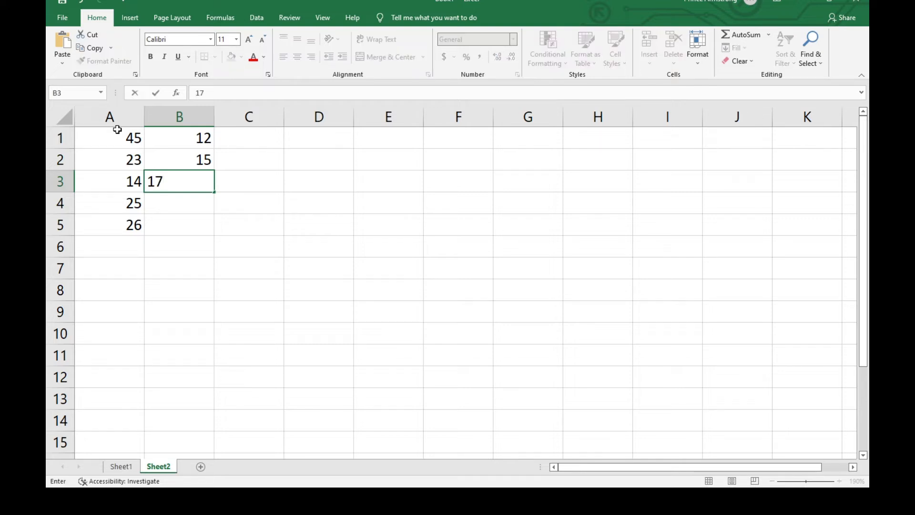
pyautogui.press('Return')
pyautogui.write('11')
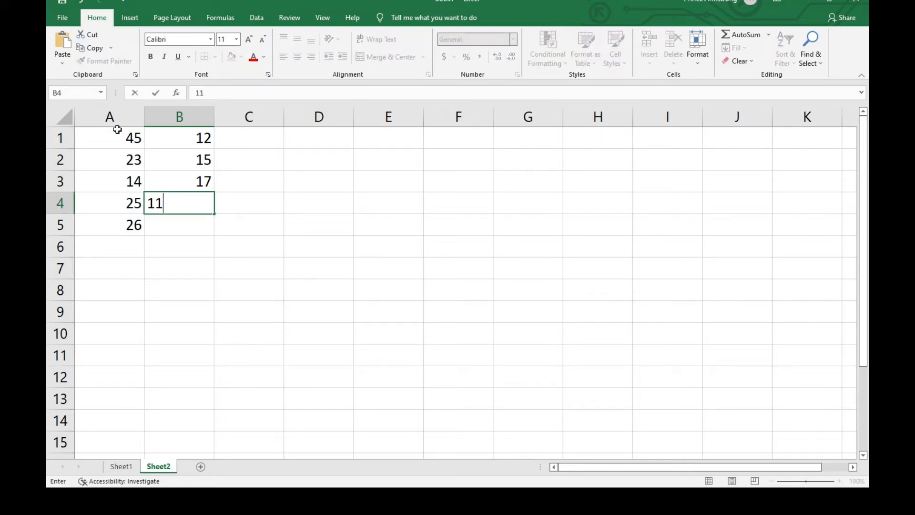
pyautogui.press('Return')
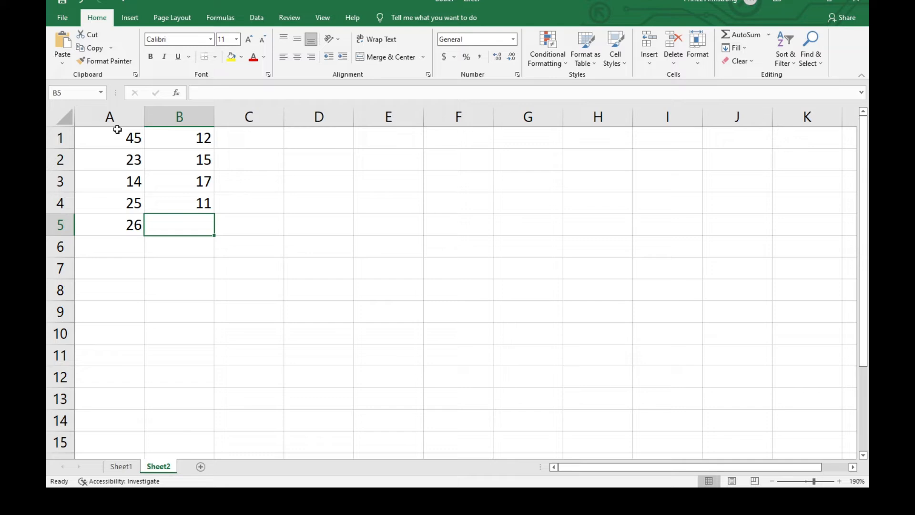
pyautogui.write('25')
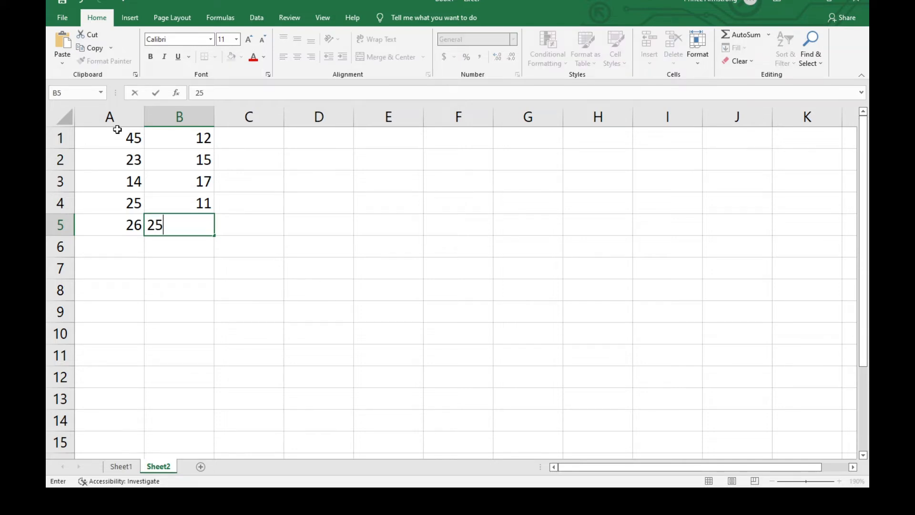
pyautogui.press('Tab')
# Step: Enter the formula =a1*b1 in cell C1 to multiply the first row's two values
pyautogui.press('Up')
pyautogui.press('Up')
pyautogui.press('Up')
pyautogui.press('Up')
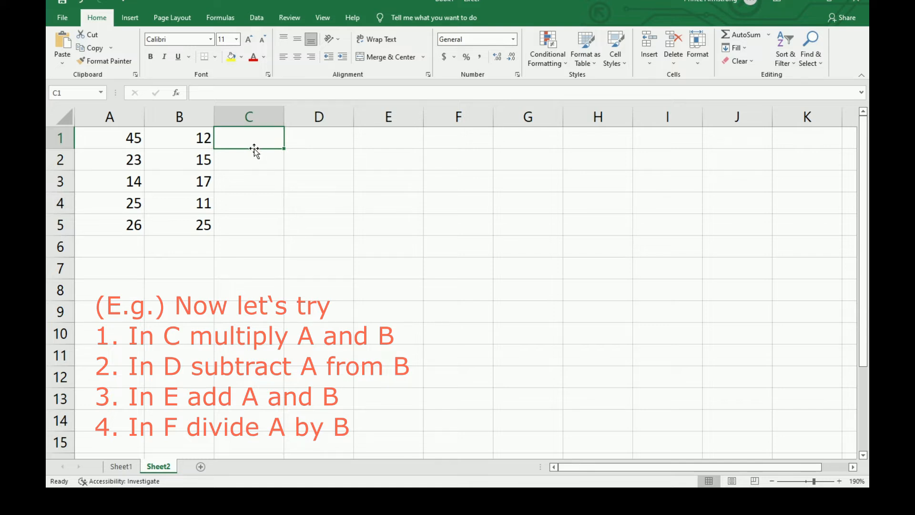
pyautogui.write('=')
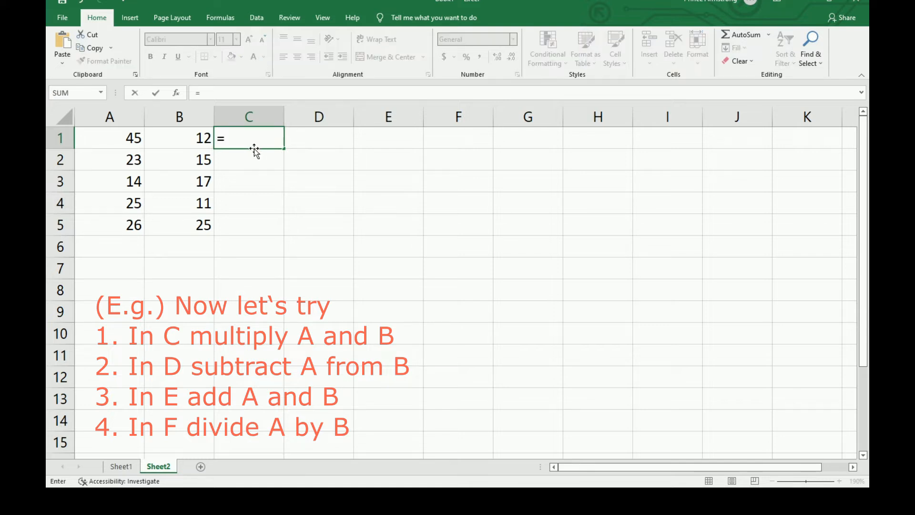
pyautogui.write('a1')
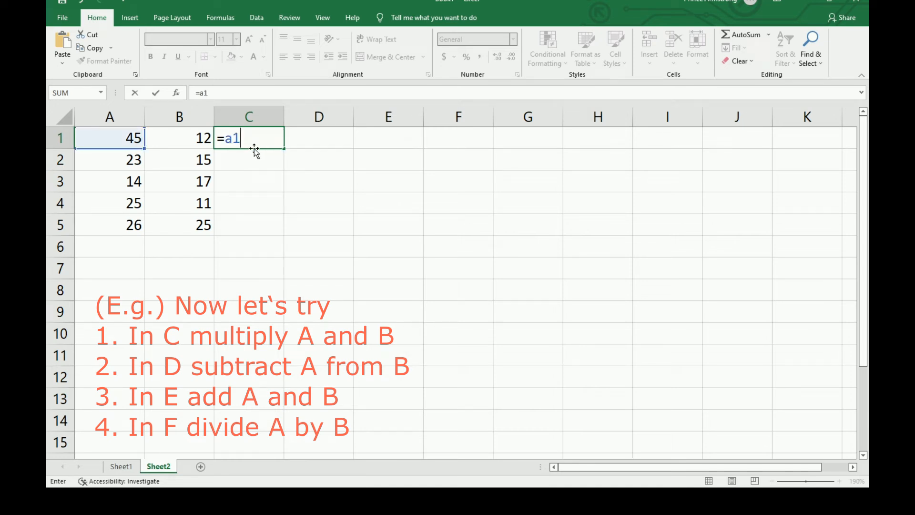
pyautogui.write('*')
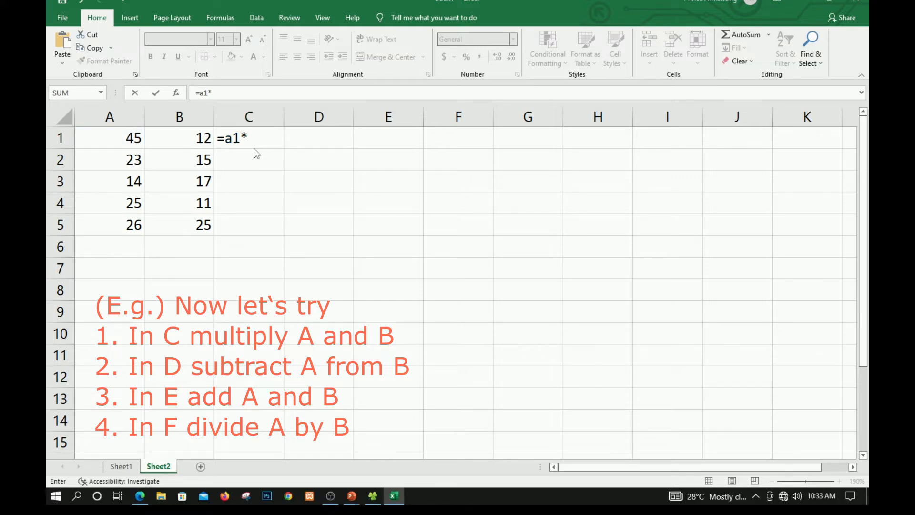
pyautogui.click(255, 137)
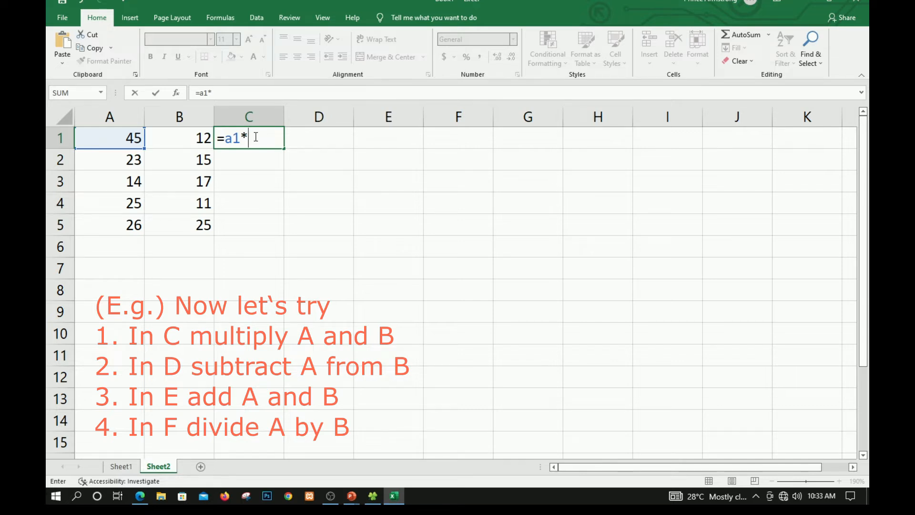
pyautogui.write('b1')
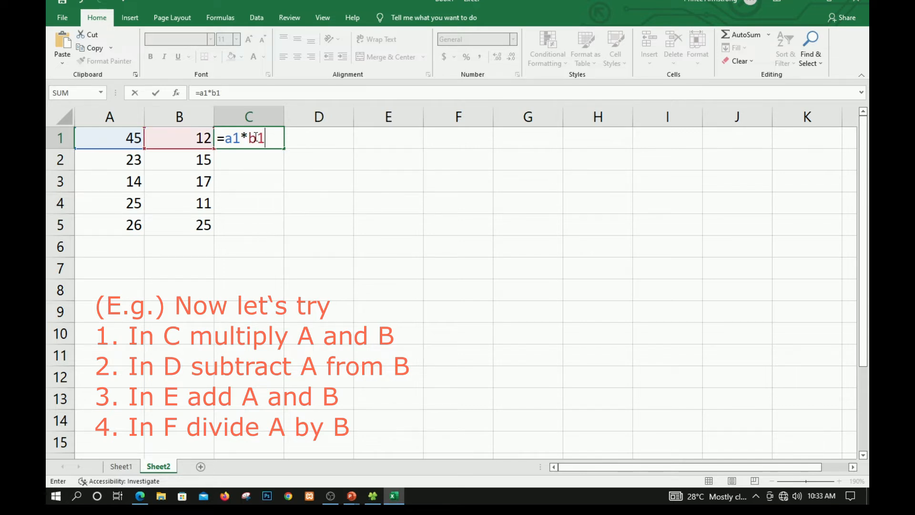
pyautogui.press('Return')
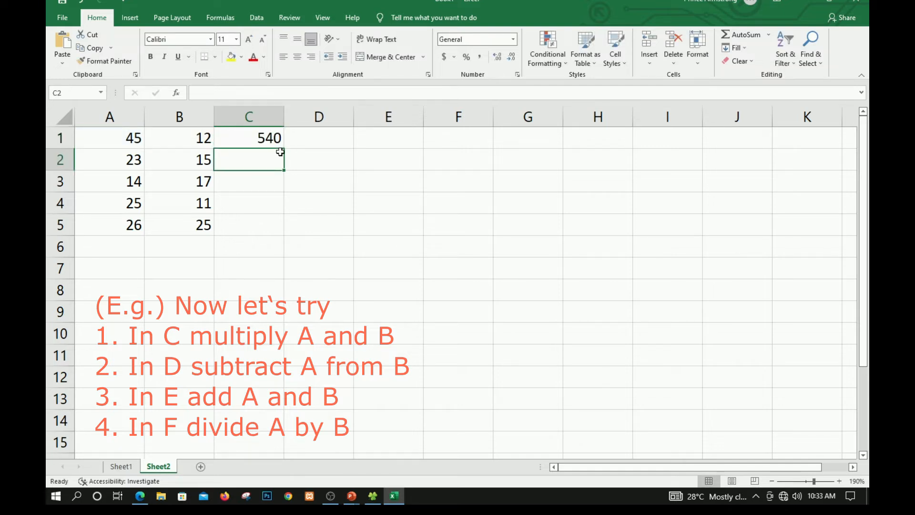
# Step: Multiply the second row's values in cell C2 with the formula =a2*b2
pyautogui.write('=')
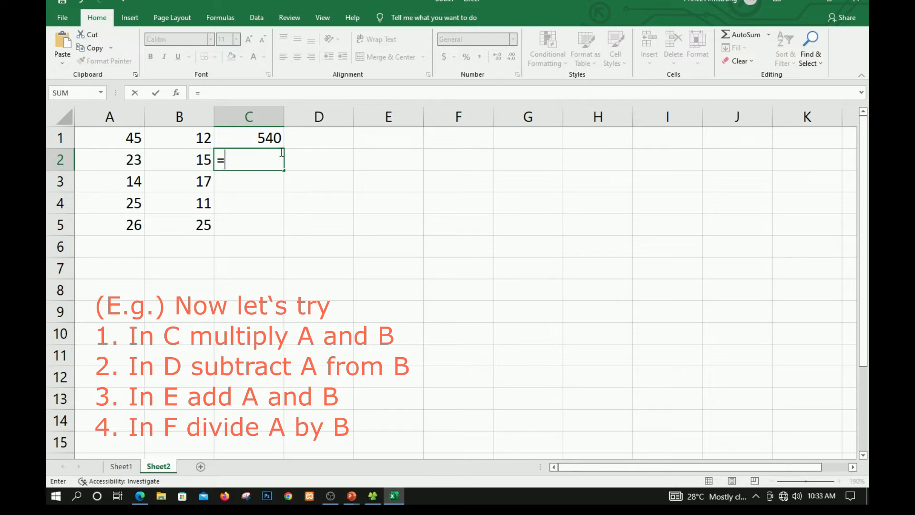
pyautogui.write('a2')
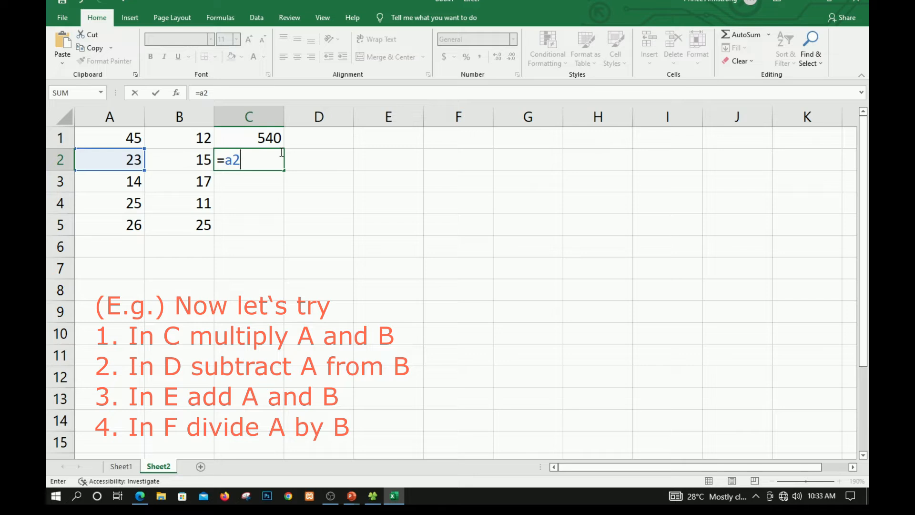
pyautogui.write('*a')
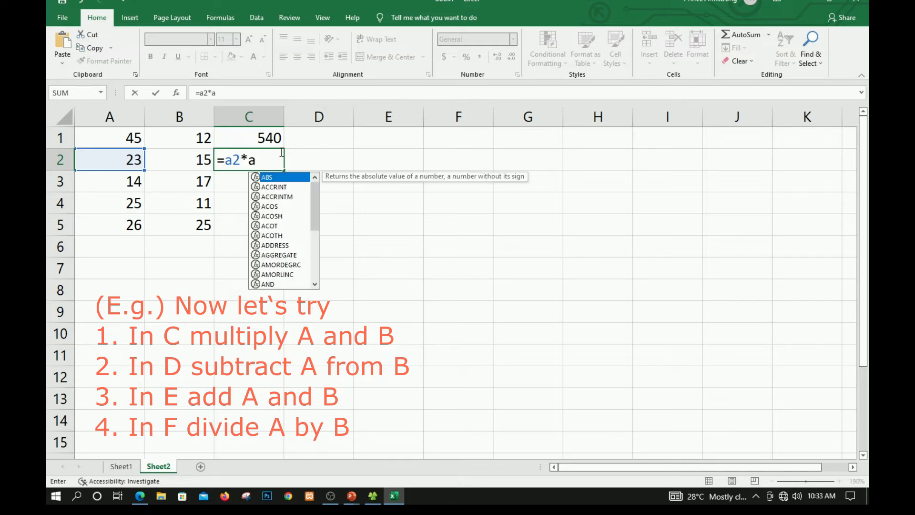
pyautogui.press('BackSpace')
pyautogui.write('b2')
pyautogui.press('Return')
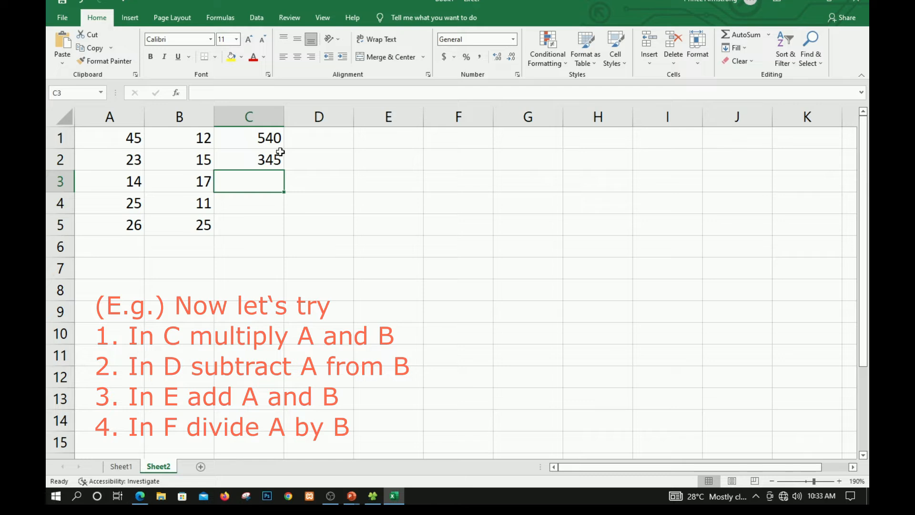
# Step: Multiply the third row's values in cell C3 with the formula =a3*b3
pyautogui.write('= ')
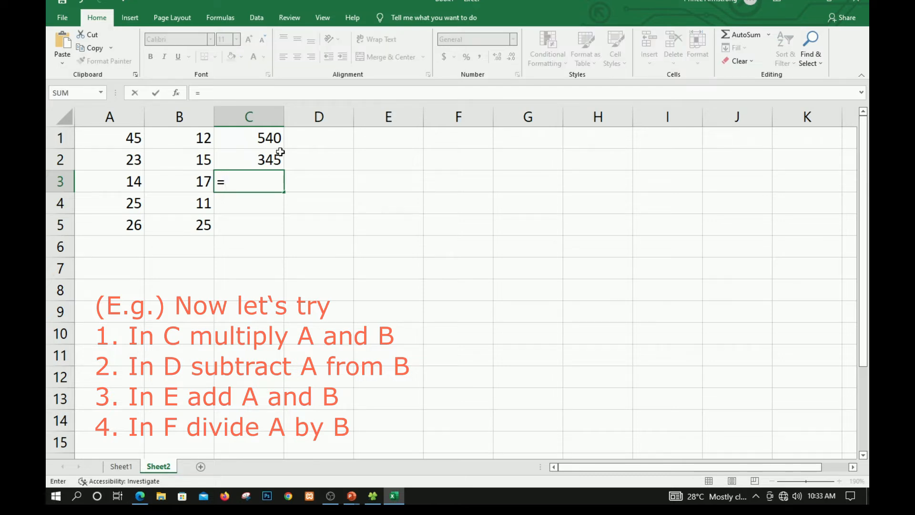
pyautogui.write('a')
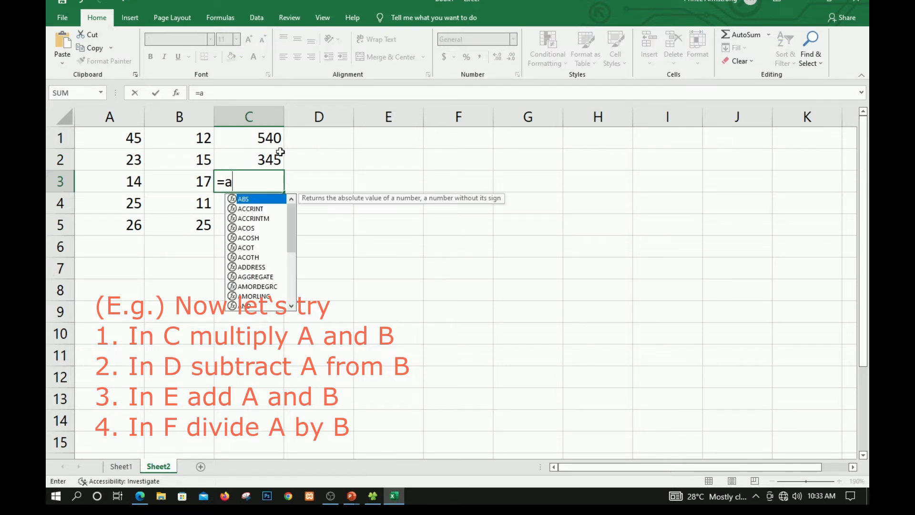
pyautogui.write('3*')
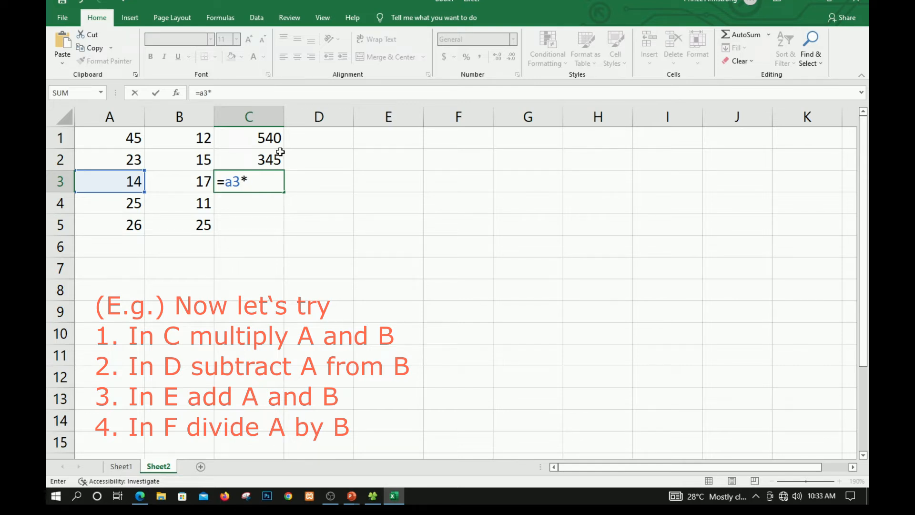
pyautogui.write('b3')
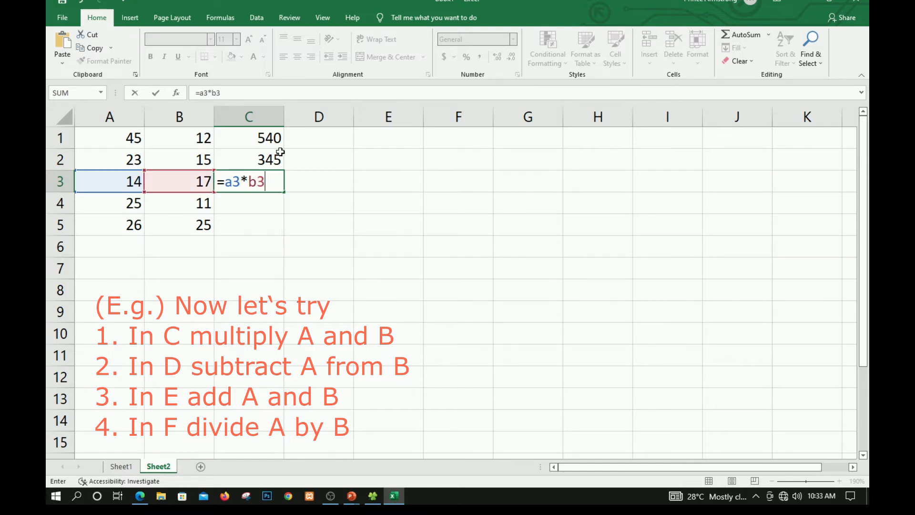
pyautogui.press('Return')
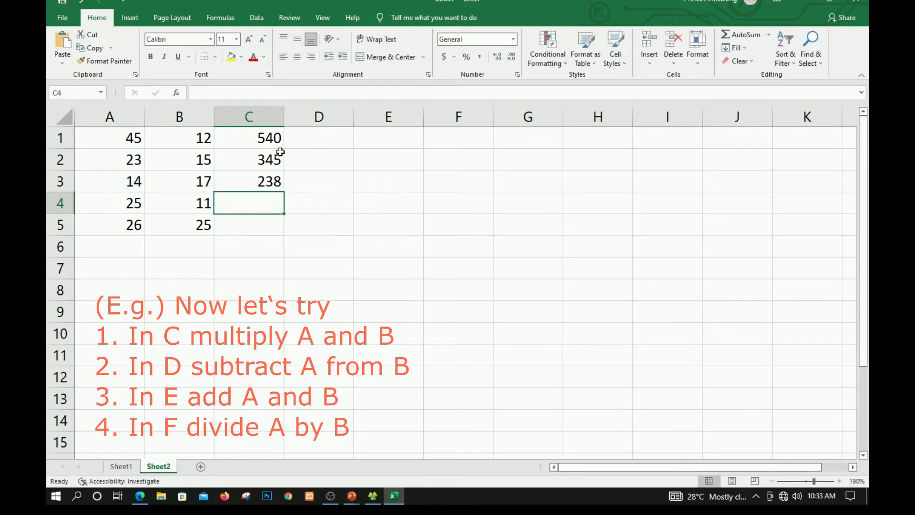
# Step: Multiply the fourth row's values in cell C4 with the formula =a4*b4
pyautogui.write('=')
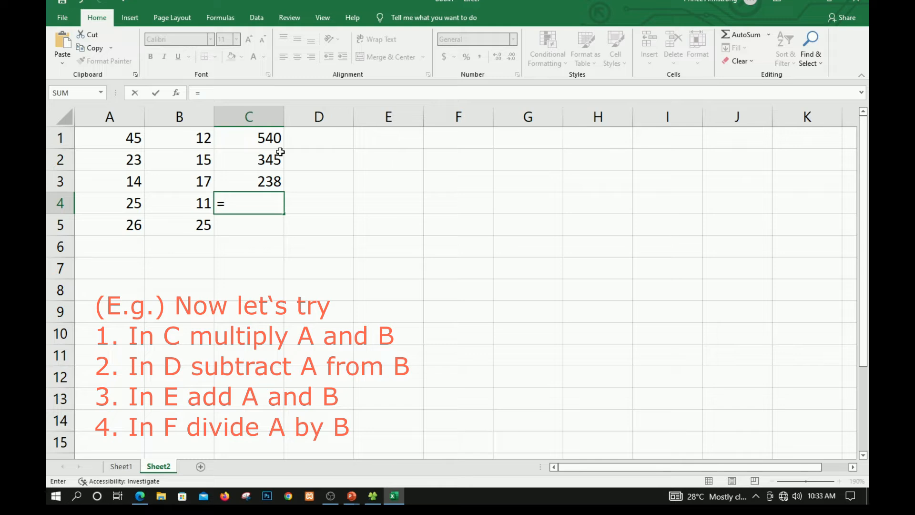
pyautogui.write('a')
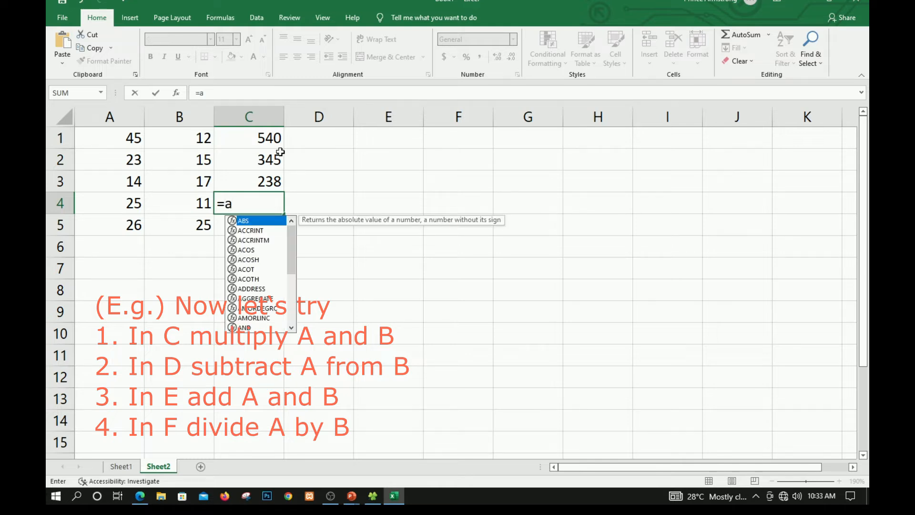
pyautogui.write('4')
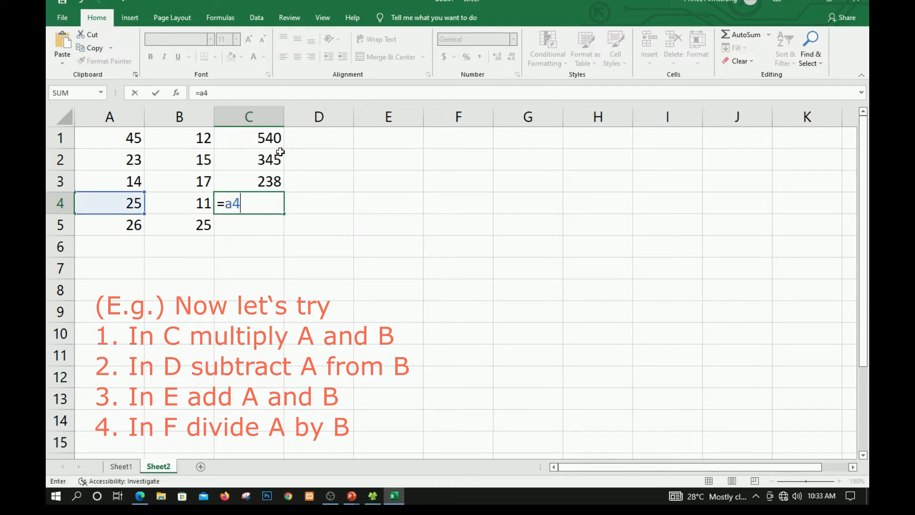
pyautogui.write('*b')
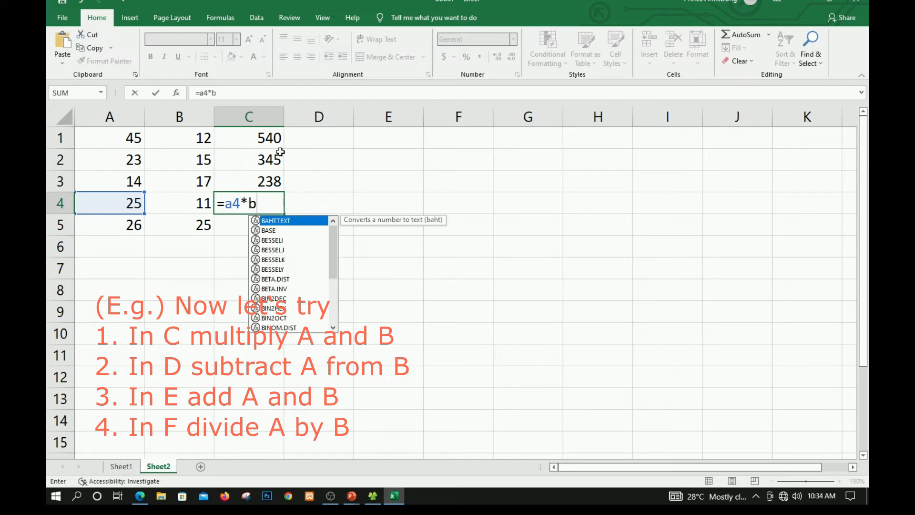
pyautogui.write('4')
pyautogui.press('Return')
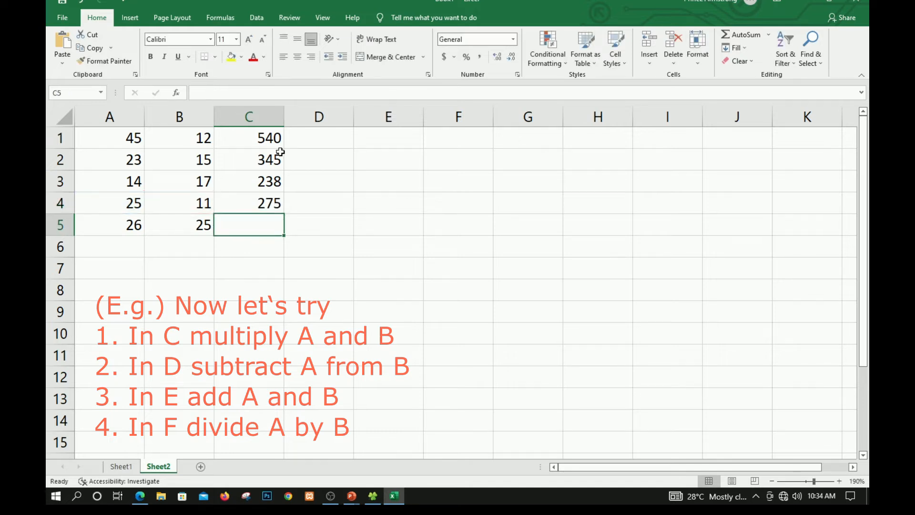
# Step: Multiply the fifth row's values in cell C5 with the formula =a5*b5
pyautogui.write('=')
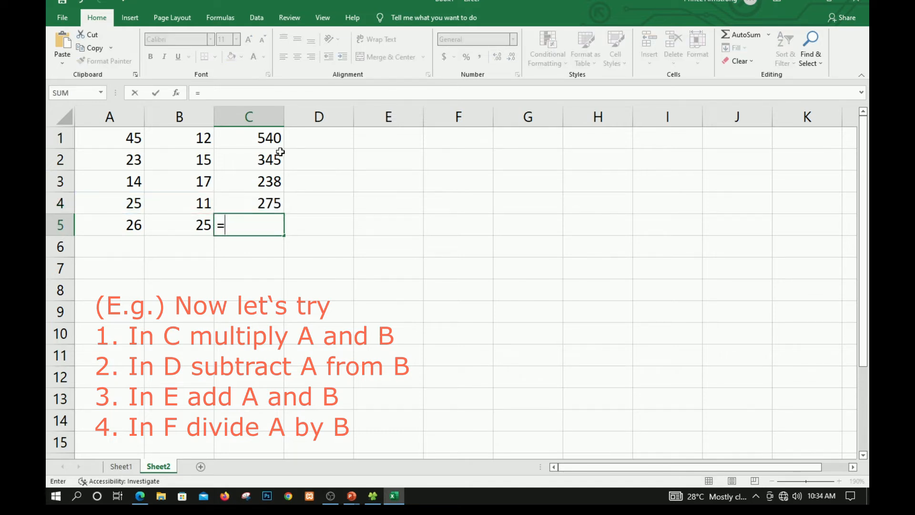
pyautogui.write('a5')
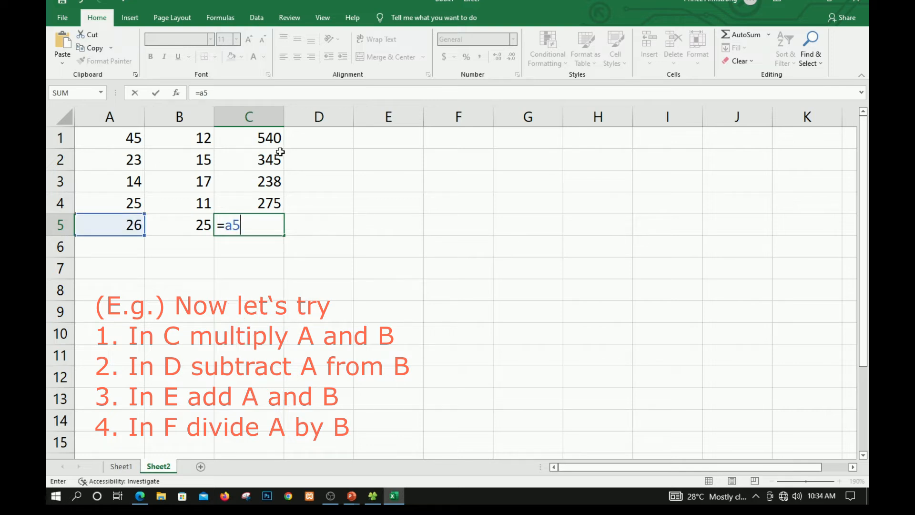
pyautogui.write('*b')
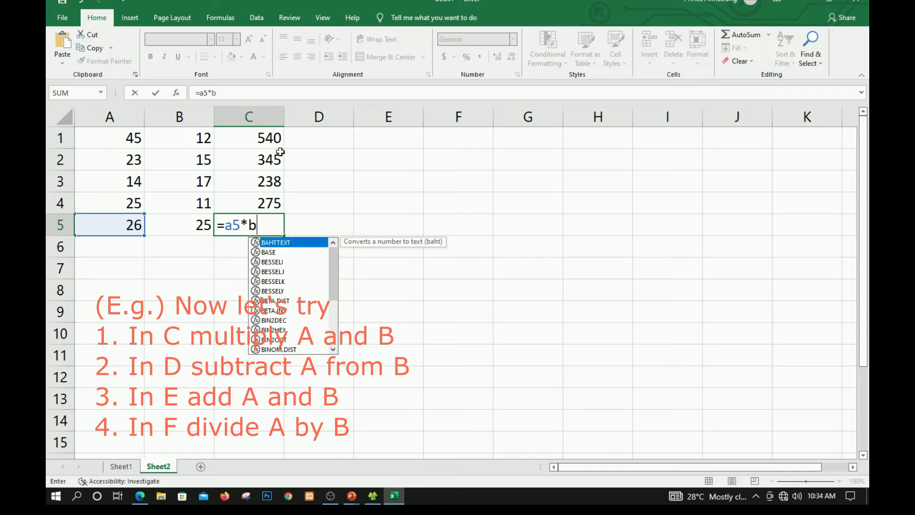
pyautogui.write('5')
pyautogui.press('Return')
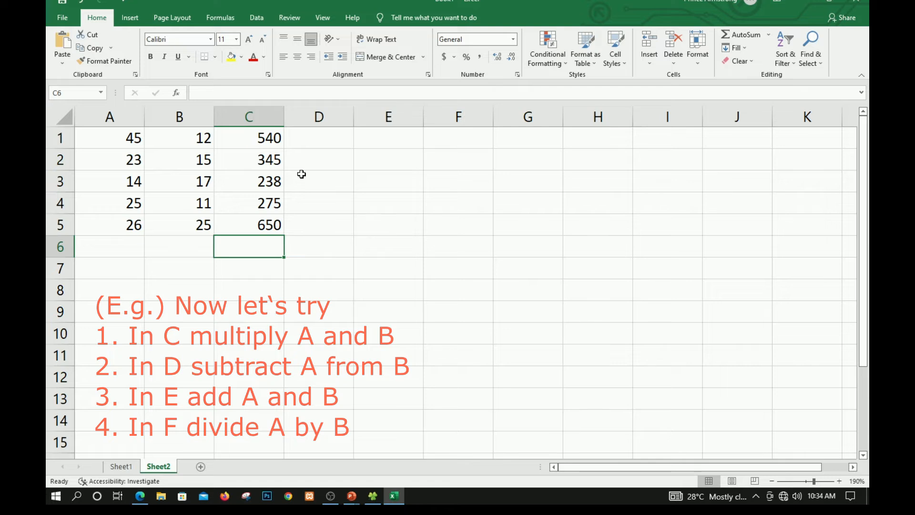
# Step: Enter the formula =b1-a1 in cell D1 to subtract the first row's A value from its B value
pyautogui.click(322, 133)
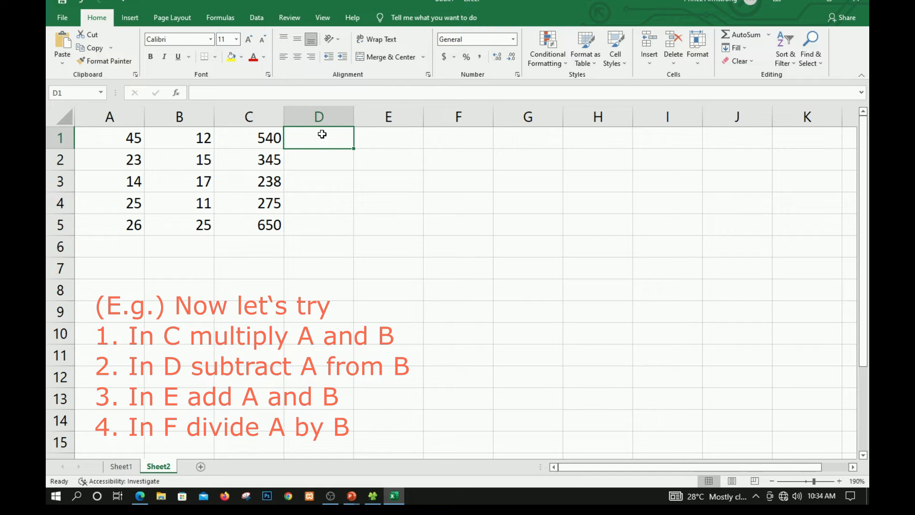
pyautogui.write('=')
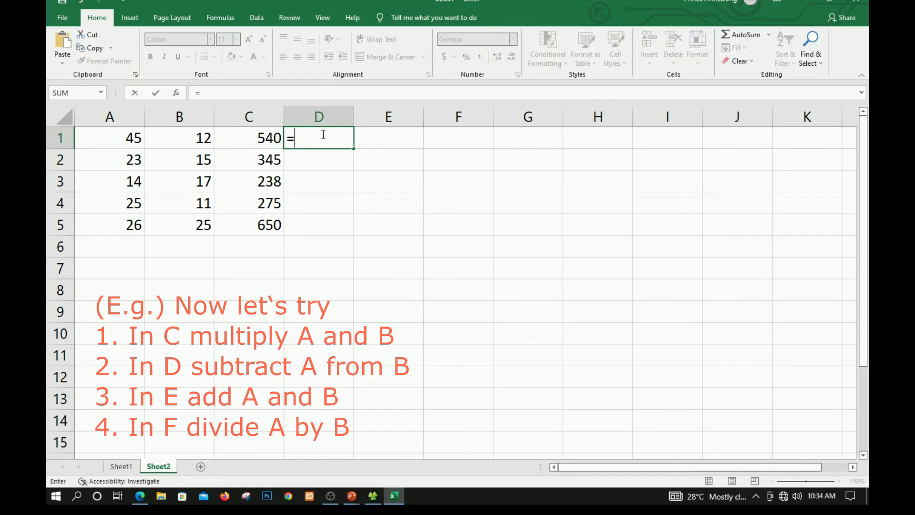
pyautogui.write('b')
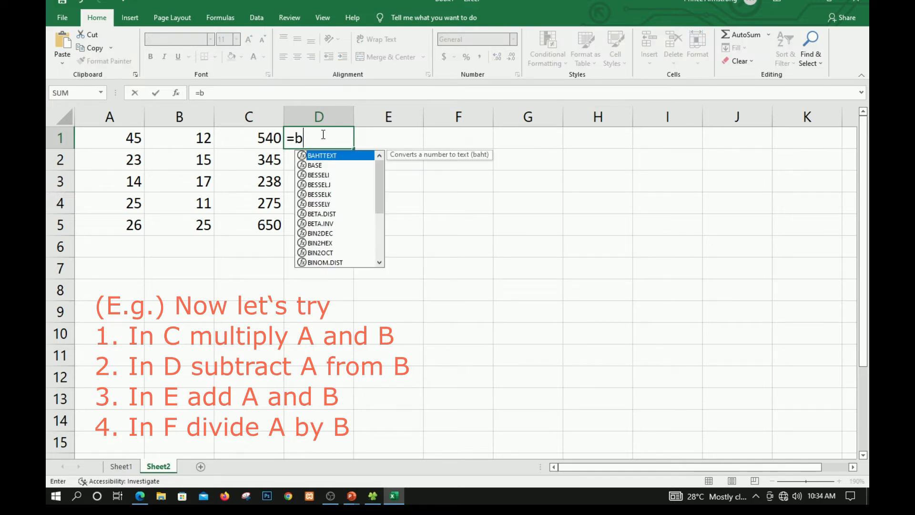
pyautogui.write('1-')
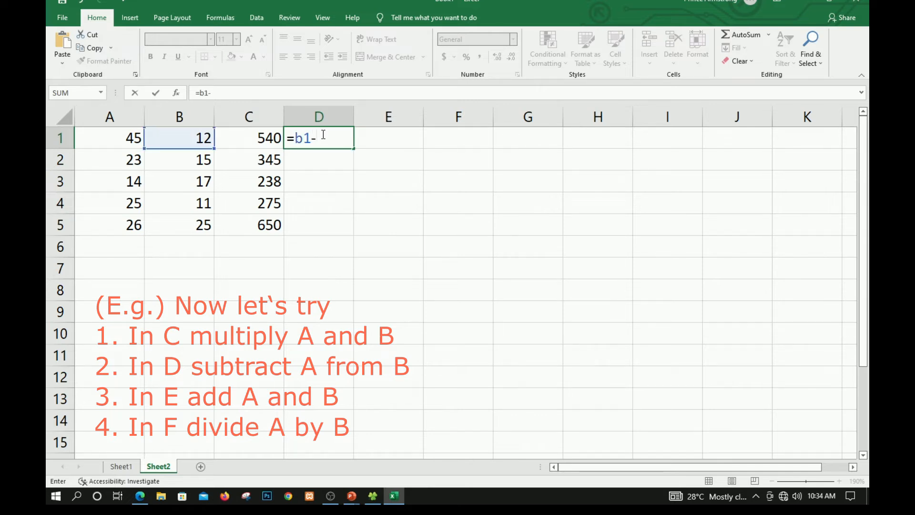
pyautogui.write('a1')
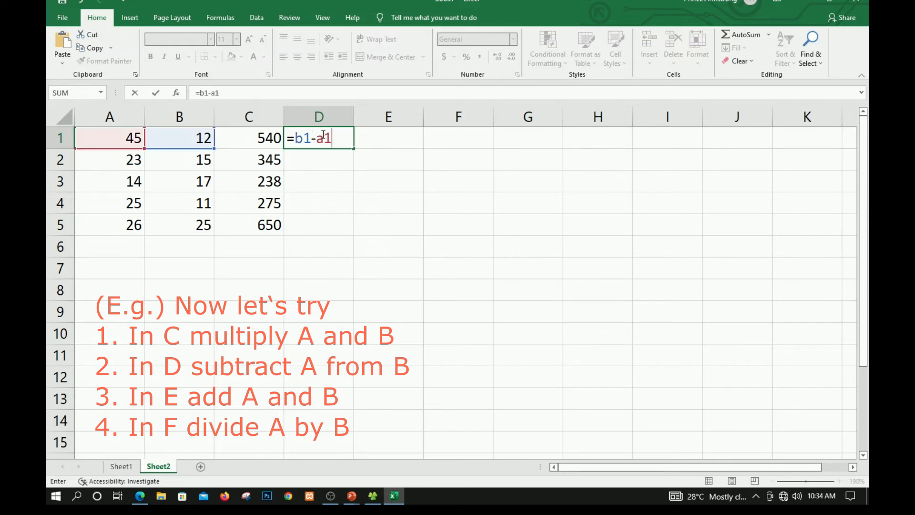
pyautogui.press('Return')
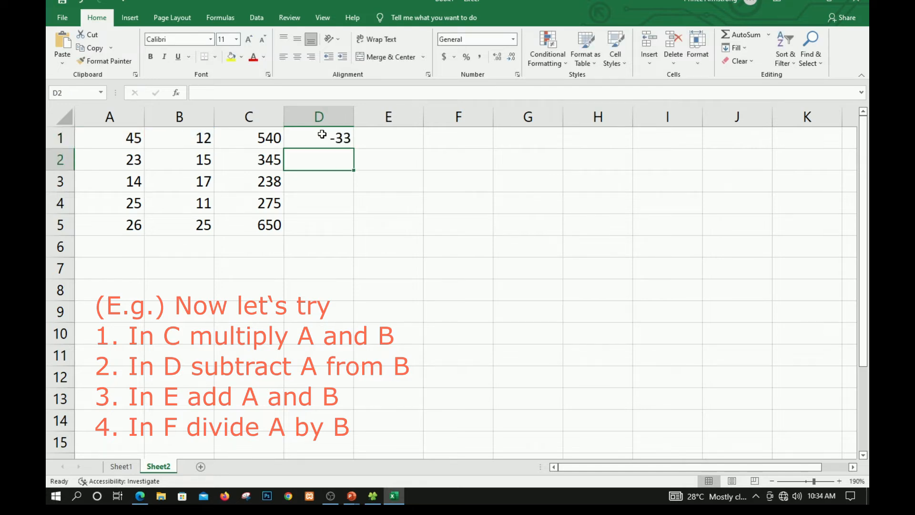
# Step: Subtract A2 from B2 in cell D2 with the formula =b2-a2
pyautogui.write('=')
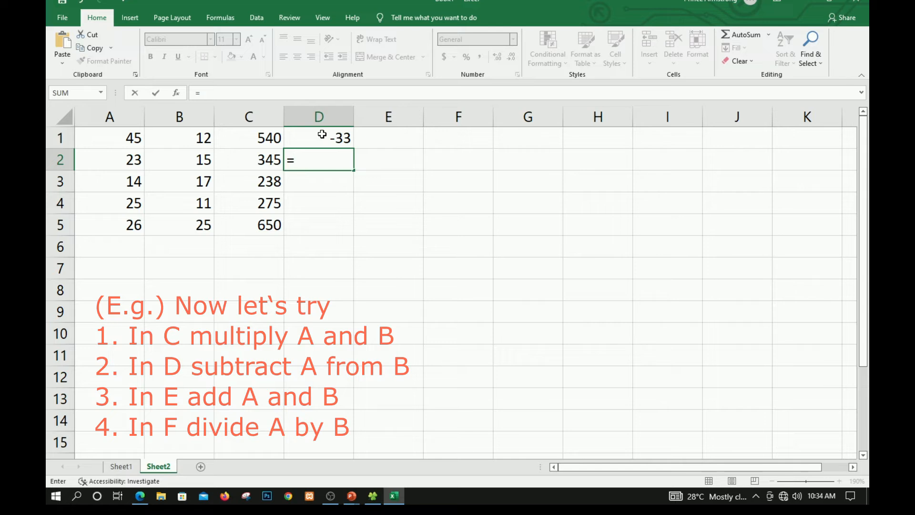
pyautogui.write('b2')
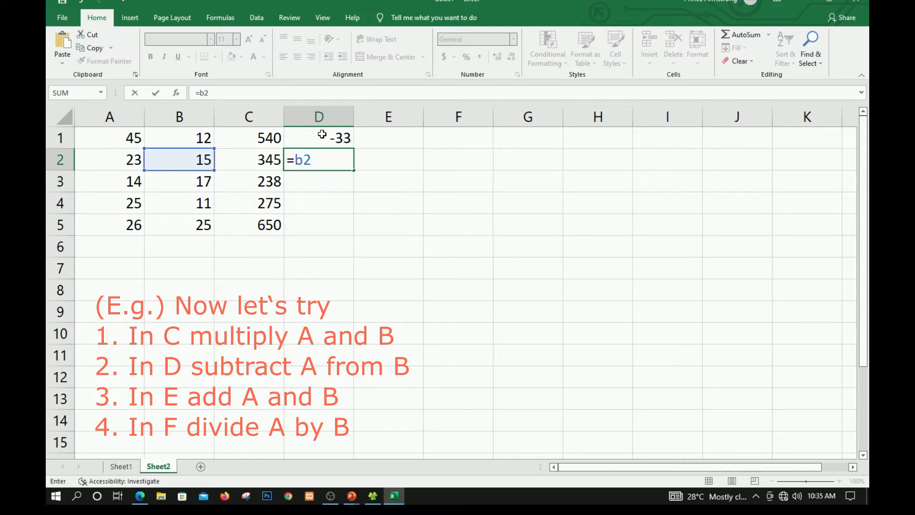
pyautogui.write('-a2')
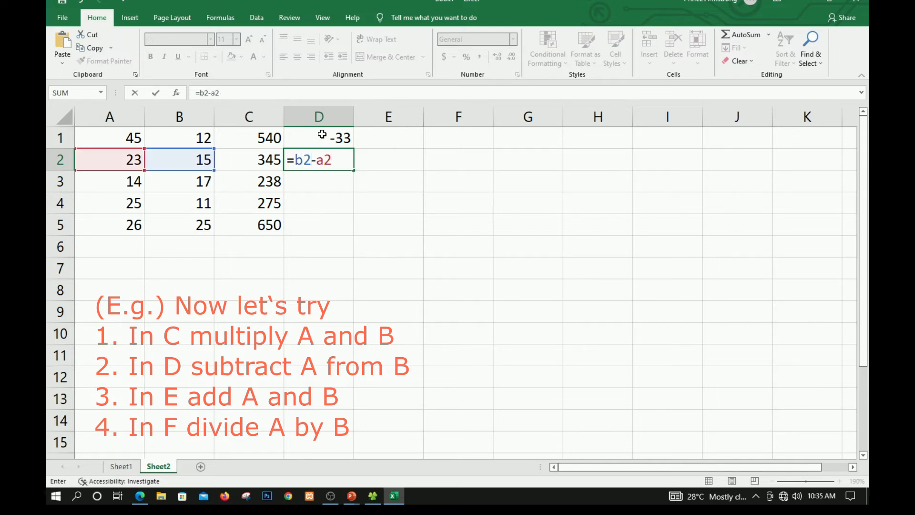
pyautogui.press('Return')
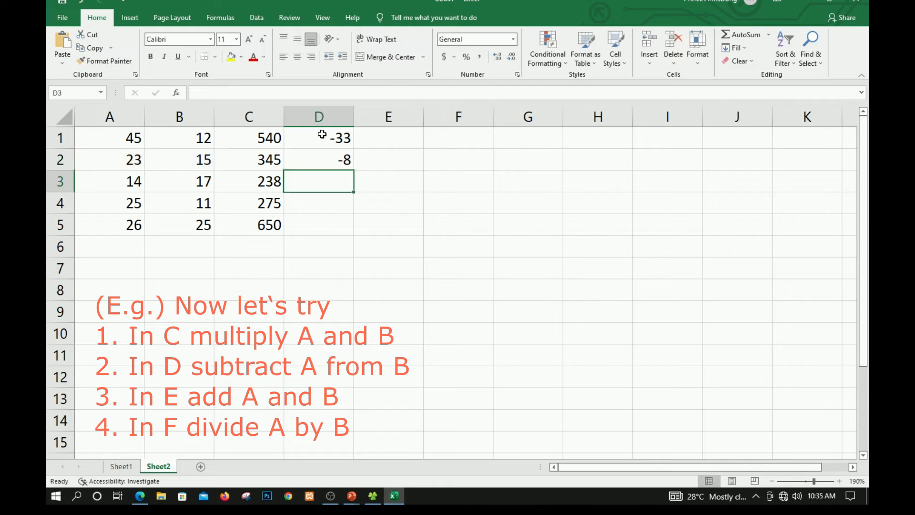
# Step: Subtract A3 from B3 in cell D3 with the formula =b3-a3
pyautogui.write('=')
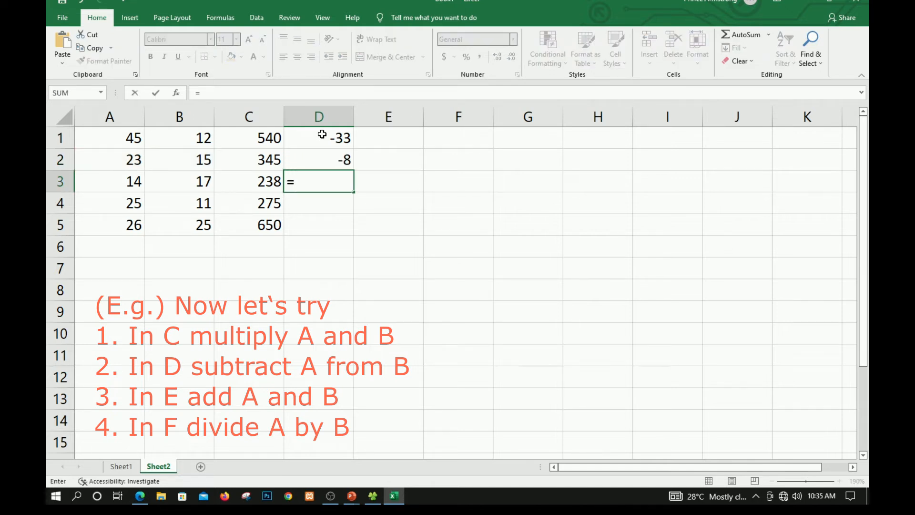
pyautogui.write('b')
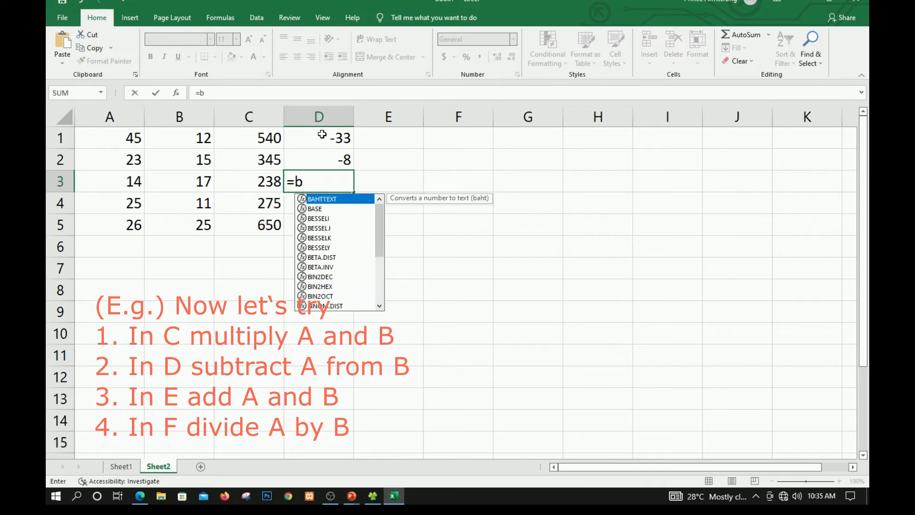
pyautogui.write('2-')
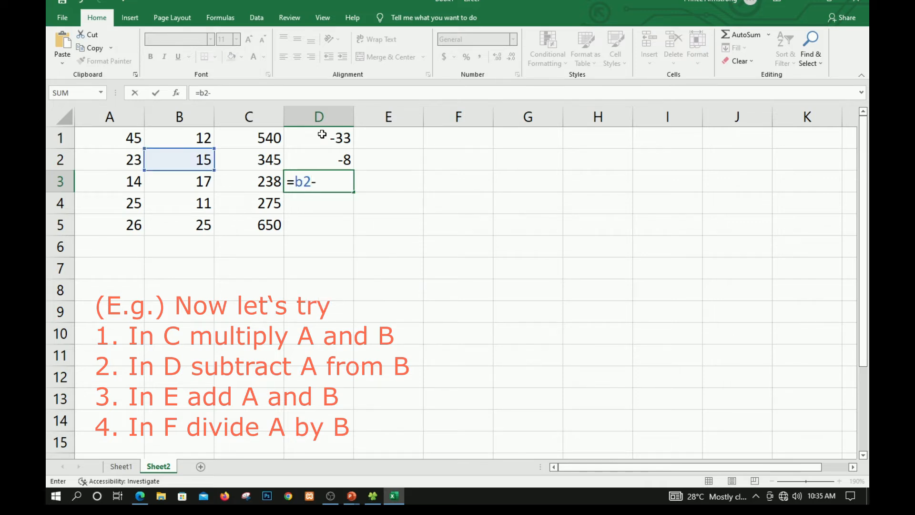
pyautogui.press('BackSpace')
pyautogui.press('BackSpace')
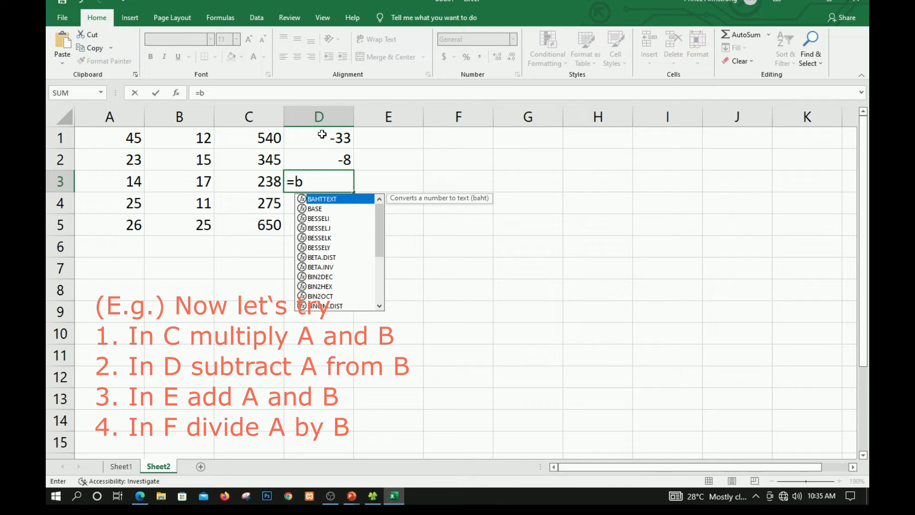
pyautogui.write('3-')
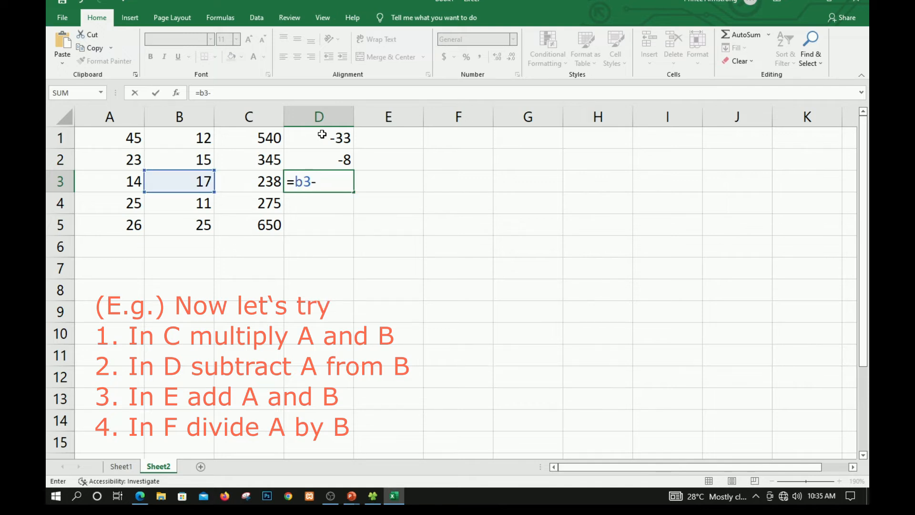
pyautogui.write('a3')
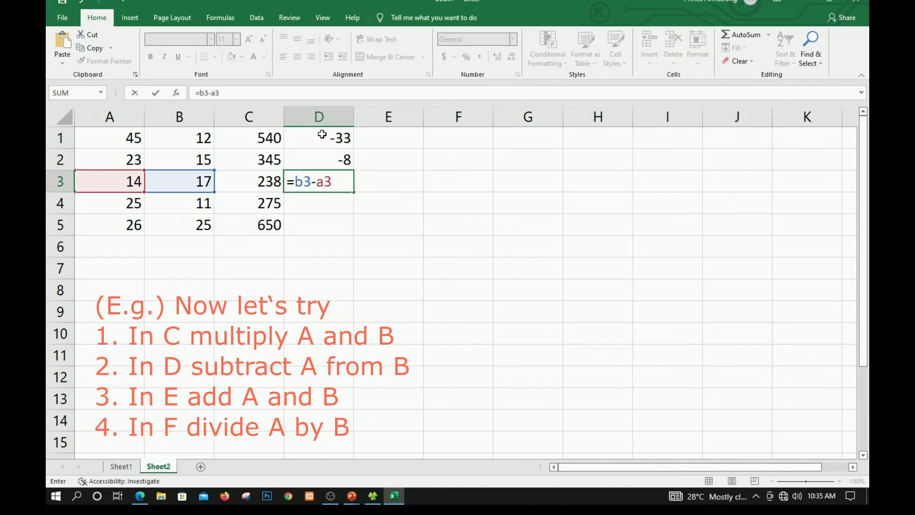
pyautogui.press('Return')
# Step: Subtract A4 from B4 in cell D4 with the formula =b4-a4
pyautogui.write('=')
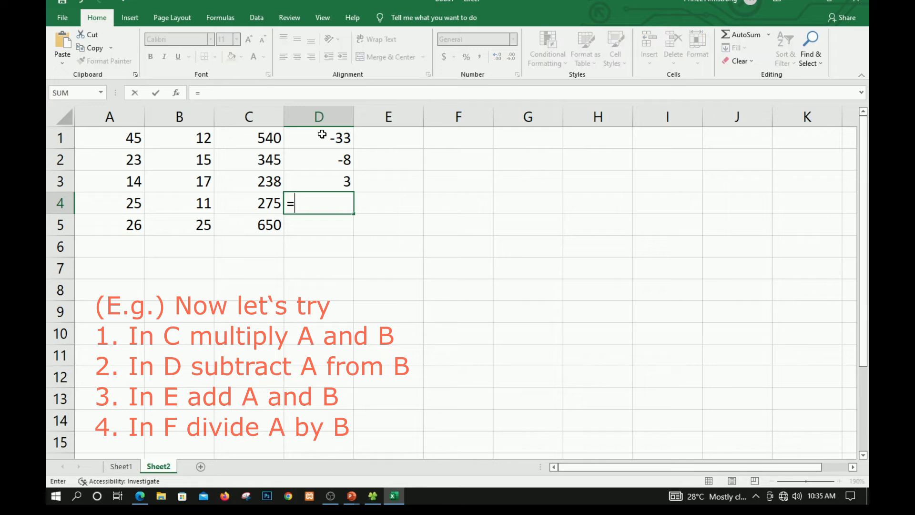
pyautogui.write('b')
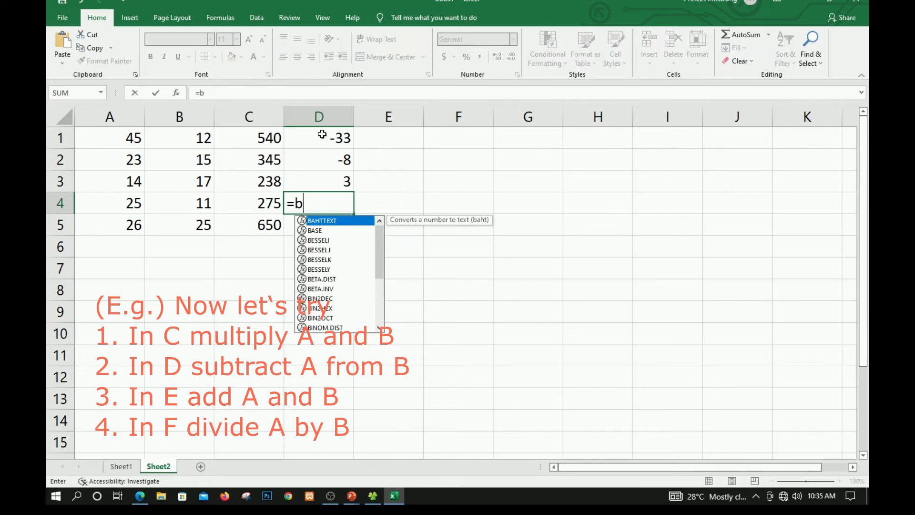
pyautogui.press('BackSpace')
pyautogui.write('3')
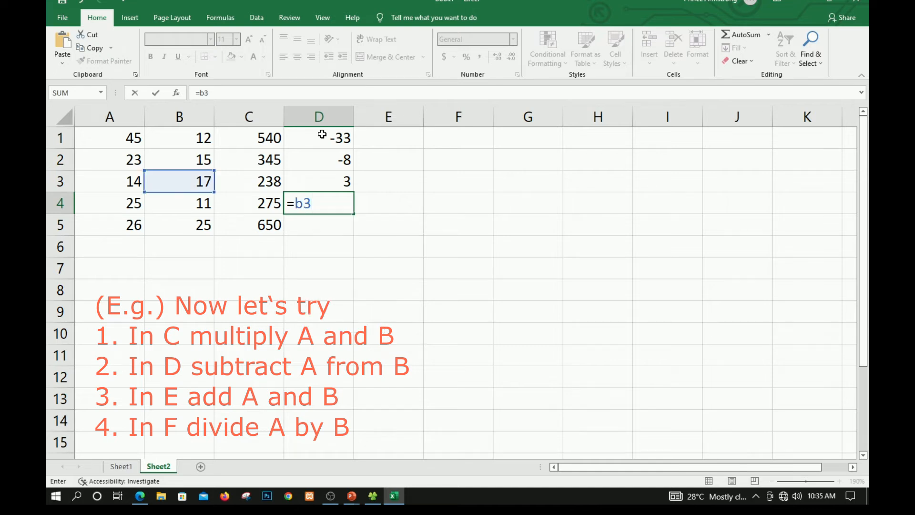
pyautogui.press('BackSpace')
pyautogui.write('4')
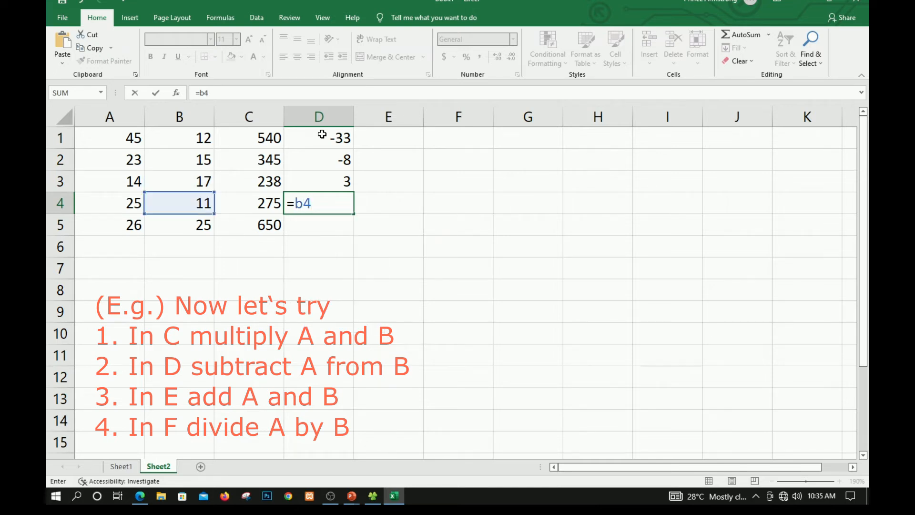
pyautogui.write('-a4')
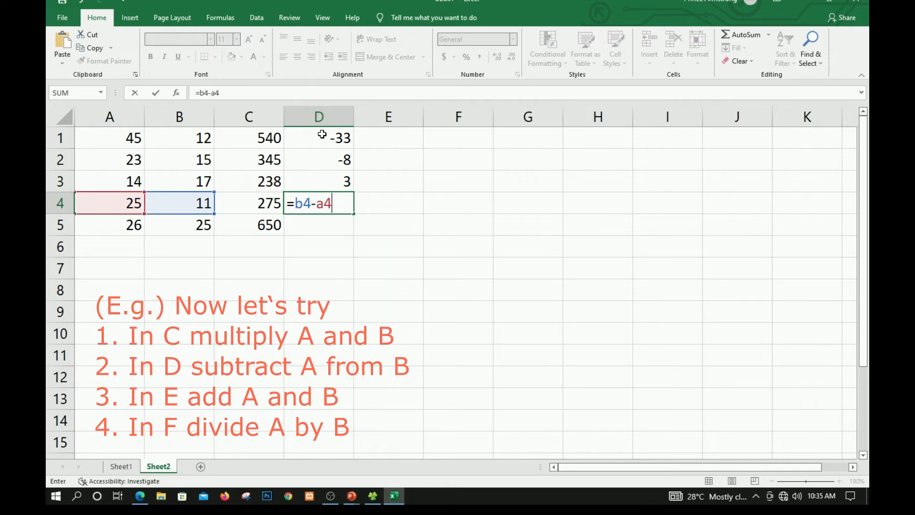
pyautogui.press('Return')
# Step: Subtract A5 from B5 in cell D5 with the formula =b5-a5
pyautogui.write('=')
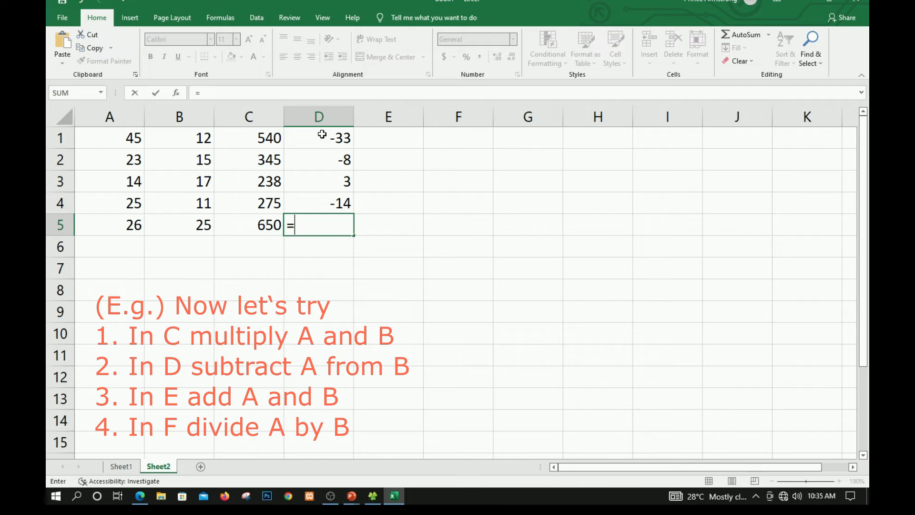
pyautogui.write('b')
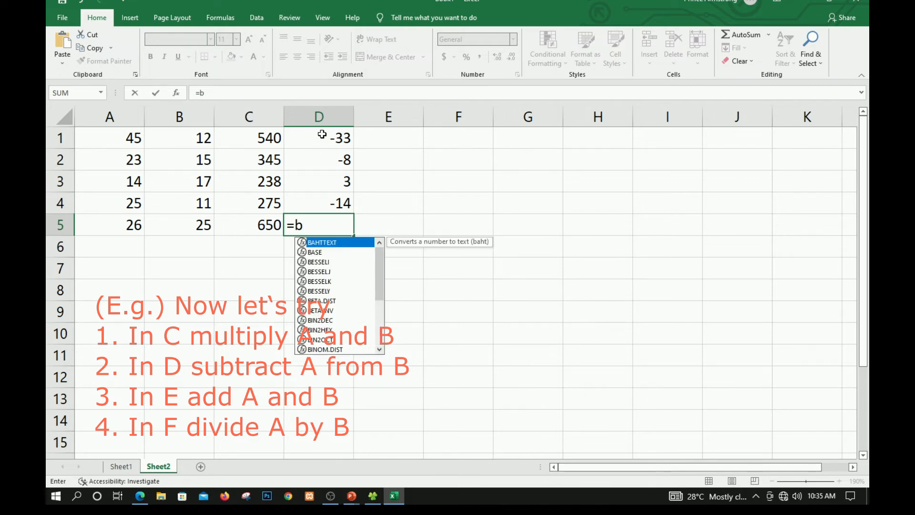
pyautogui.write('5-a')
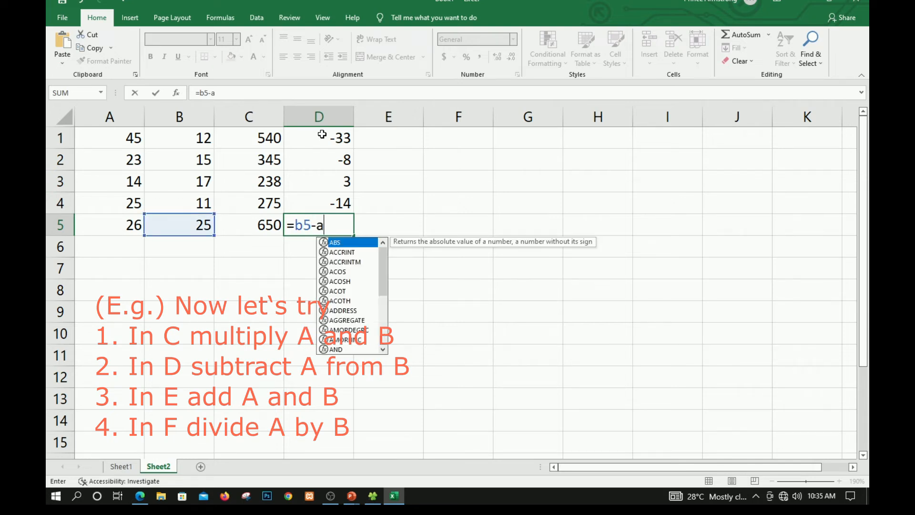
pyautogui.write('5')
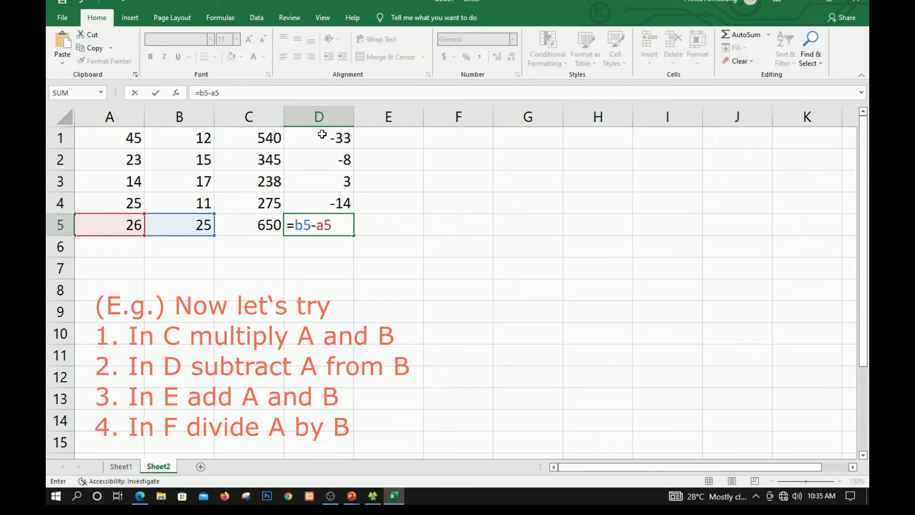
pyautogui.press('Return')
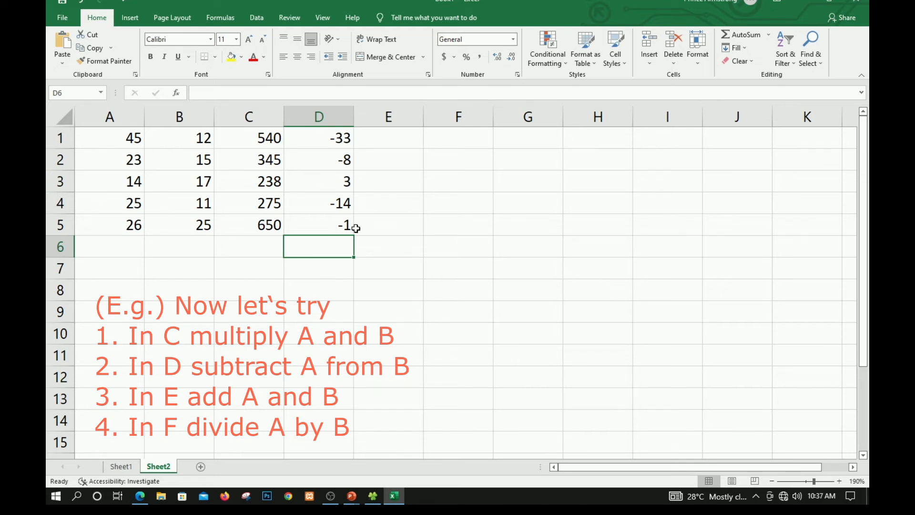
# Step: Add A1 and B1 in cell E1 with the formula =sum(a1:b1)
pyautogui.click(389, 138)
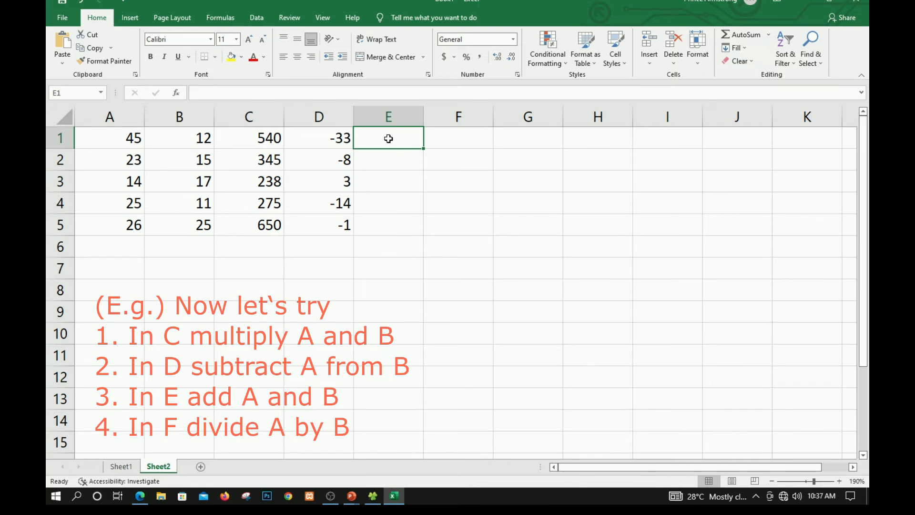
pyautogui.write('=')
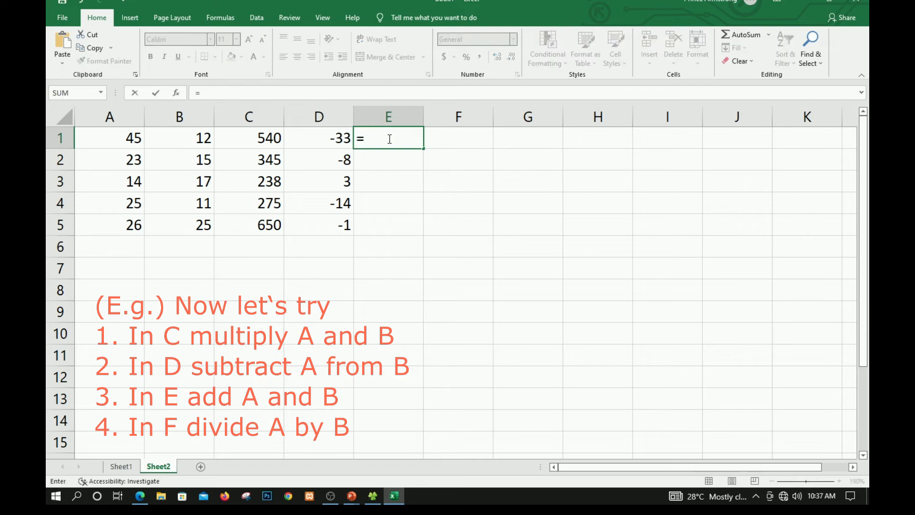
pyautogui.write('sum')
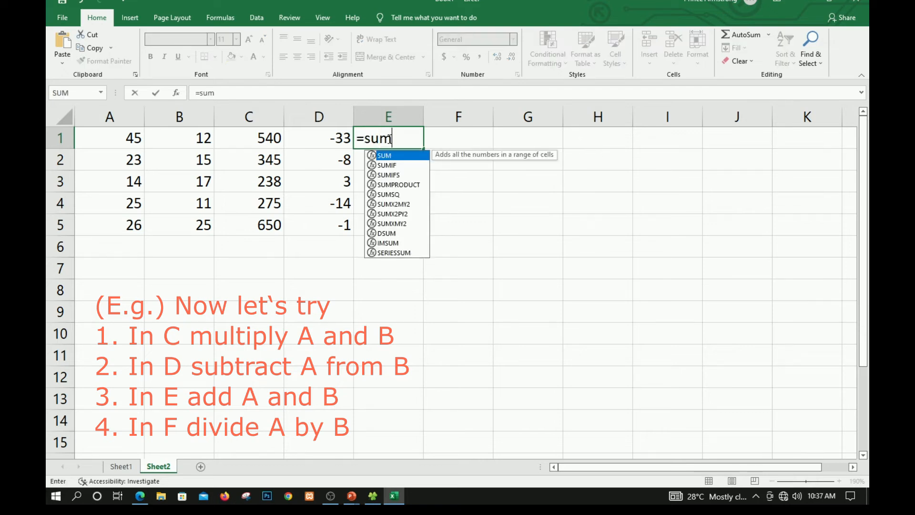
pyautogui.write('(')
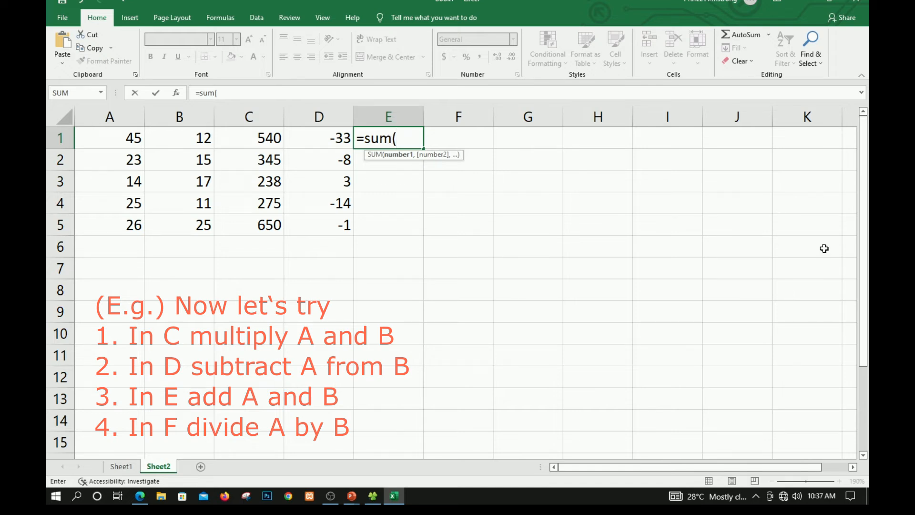
pyautogui.write('a1:')
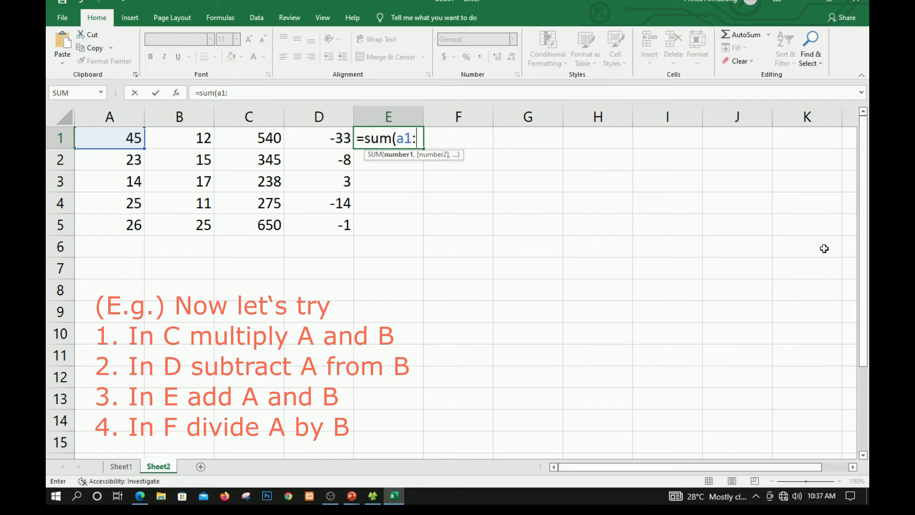
pyautogui.write('b')
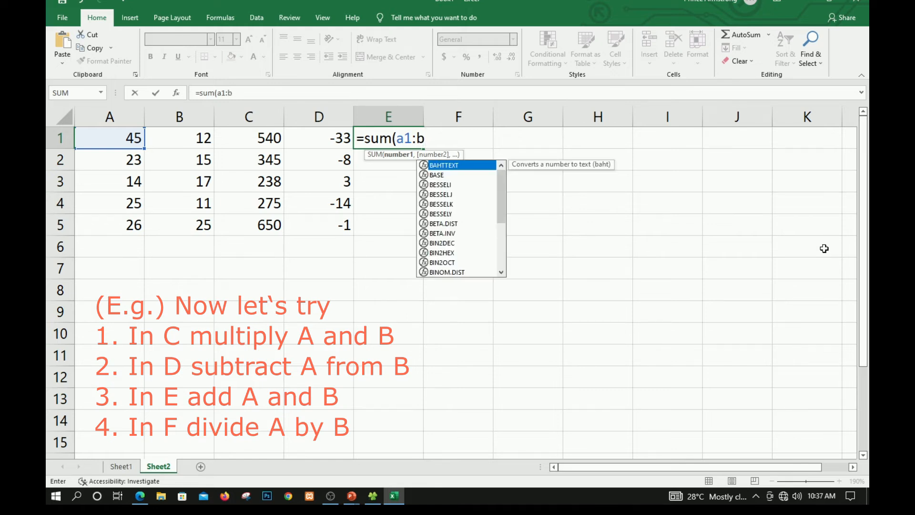
pyautogui.write('1)')
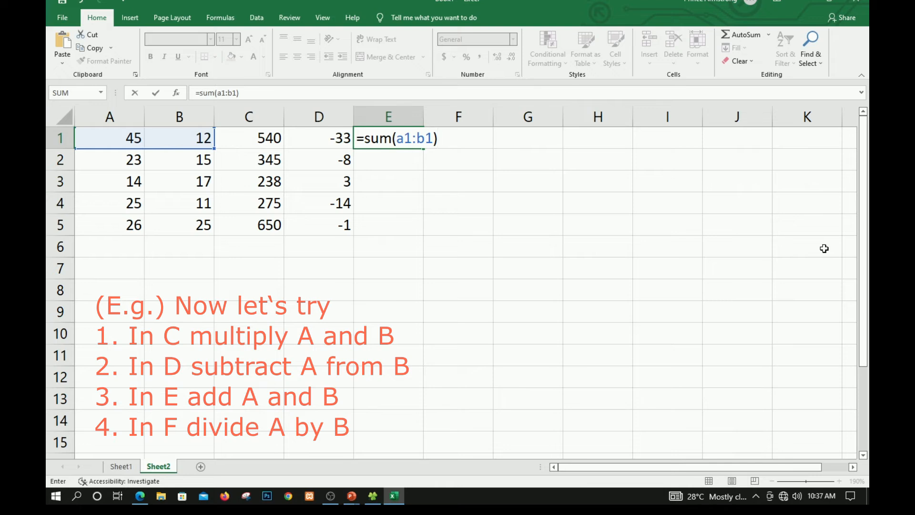
pyautogui.press('Return')
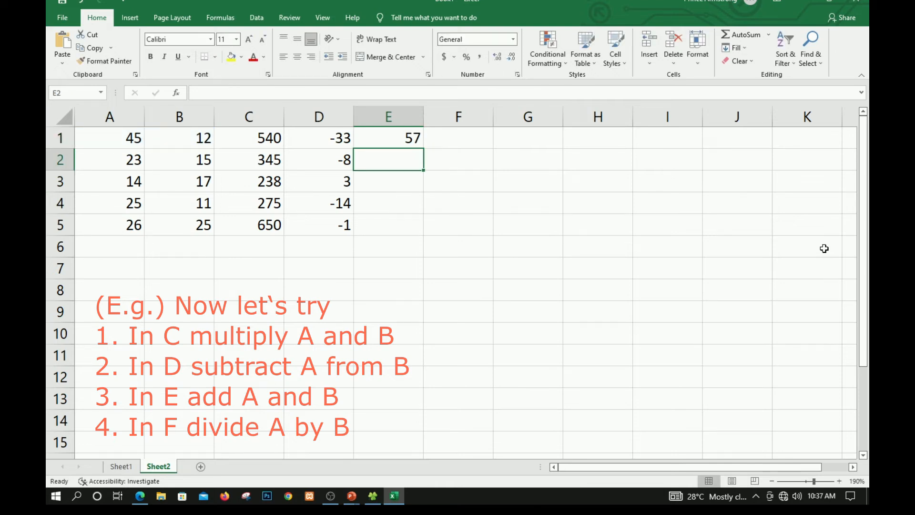
# Step: Try to fill cell E2 with an addition using the formula =a1+b1
pyautogui.write('=')
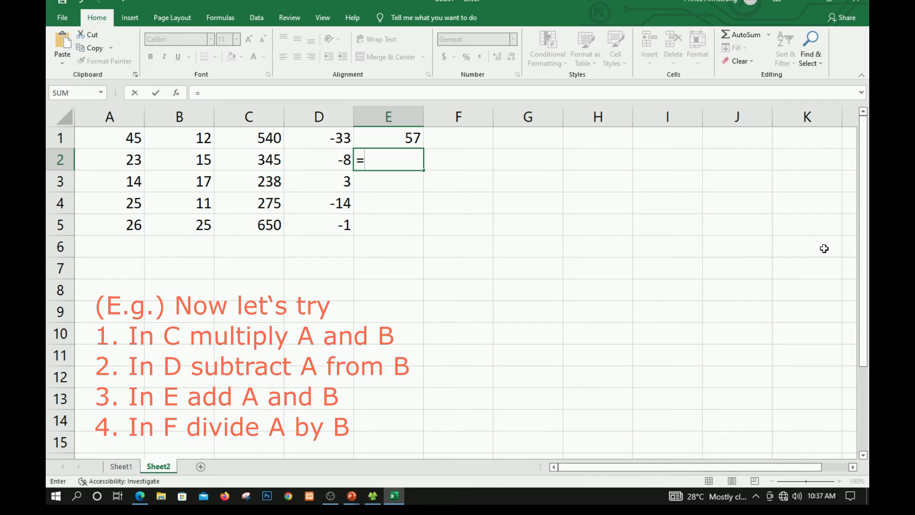
pyautogui.write('a1')
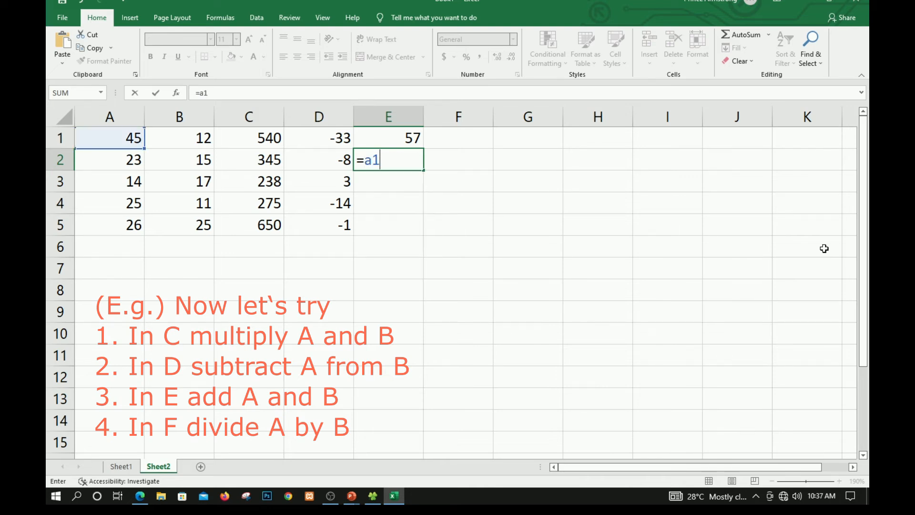
pyautogui.write('+b1')
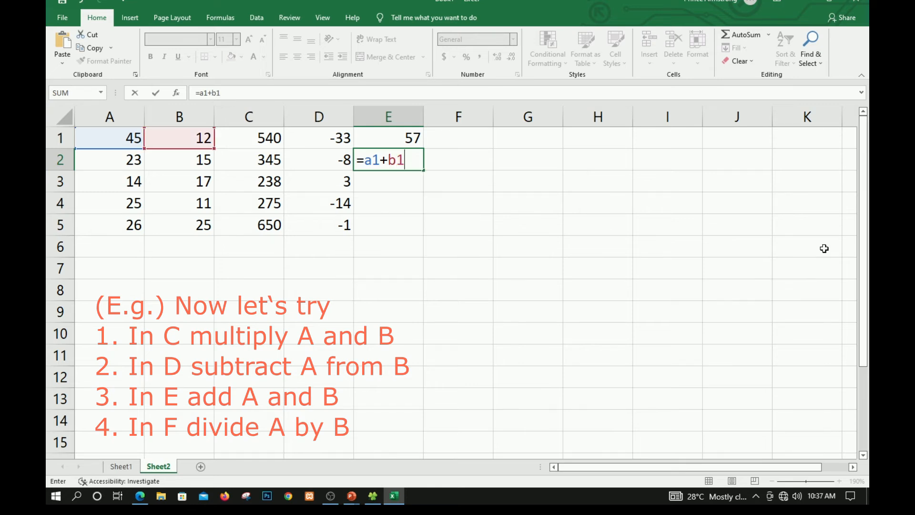
pyautogui.press('Return')
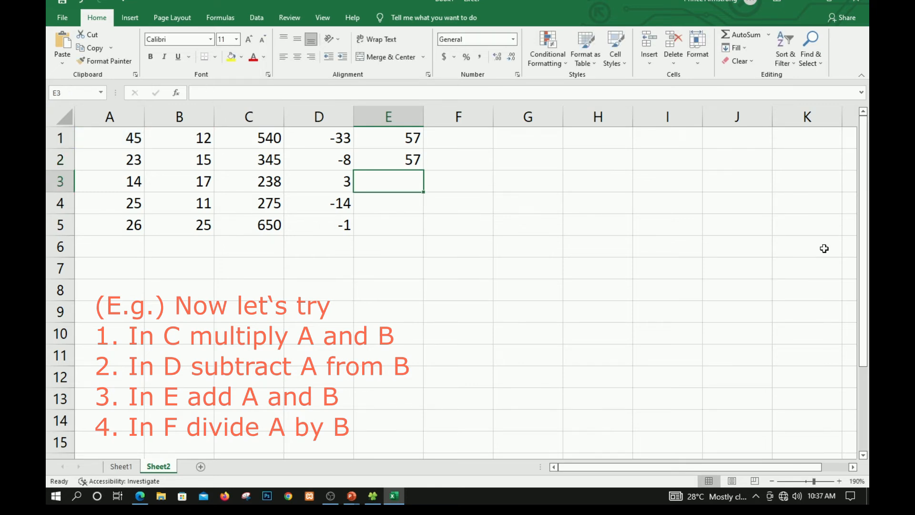
pyautogui.write('=')
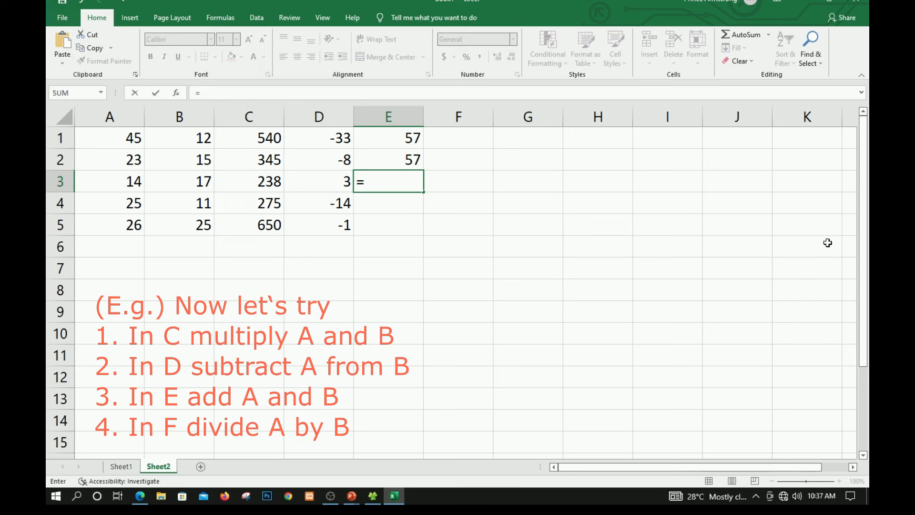
pyautogui.press('Escape')
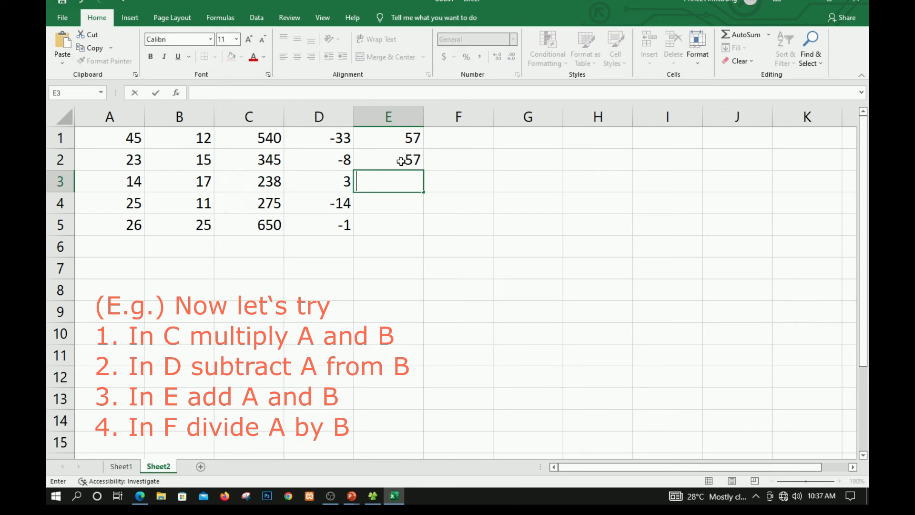
# Step: Replace the content of cell E2 with the formula =a2+b2 to add A2 and B2
pyautogui.click(401, 161)
pyautogui.press('Delete')
pyautogui.write('=')
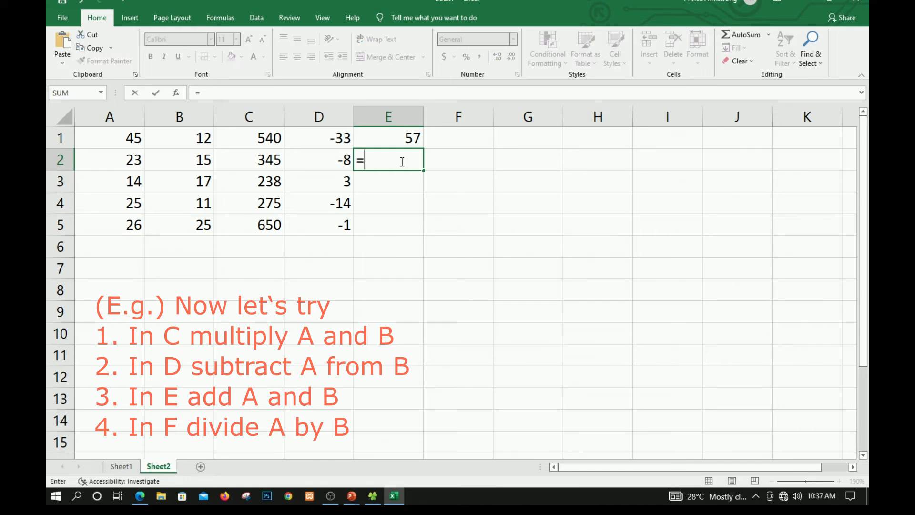
pyautogui.write('a2+b')
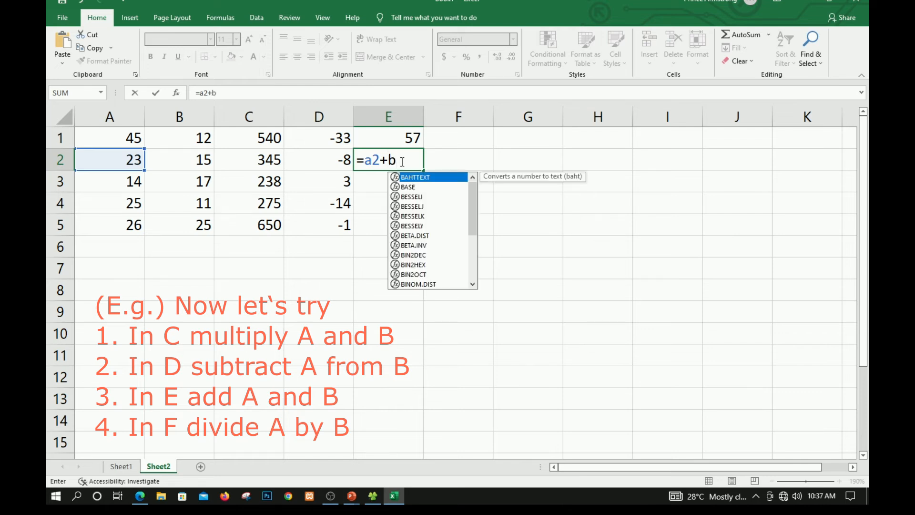
pyautogui.write('2')
pyautogui.press('Return')
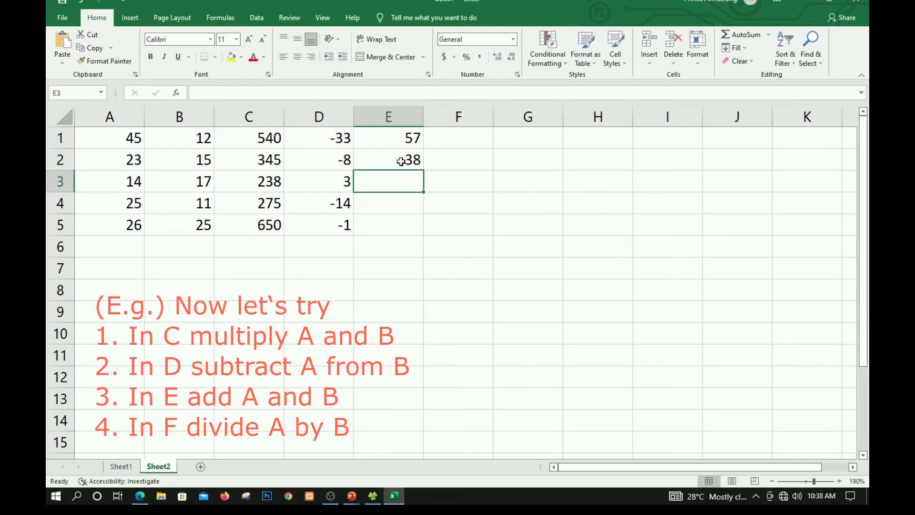
# Step: Add A3 and B3 in cell E3 with the formula =sum(a3:b3)
pyautogui.write('=')
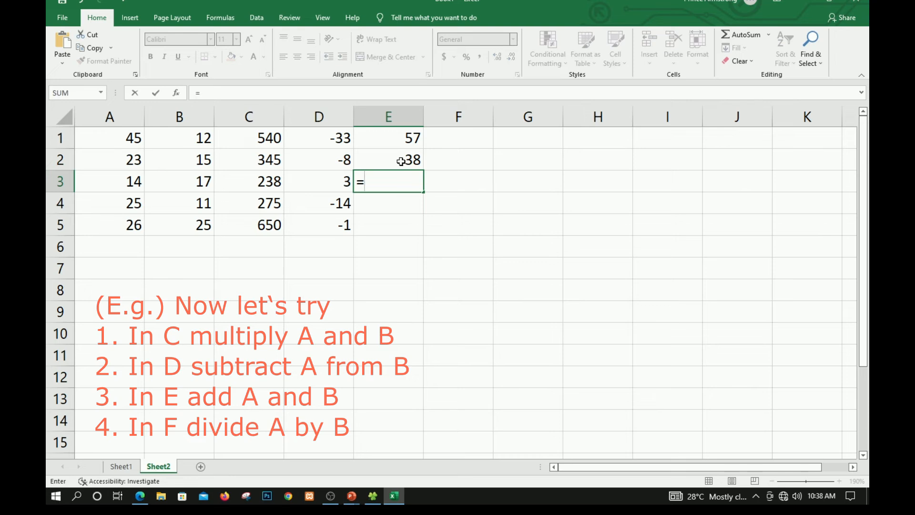
pyautogui.write('sum(')
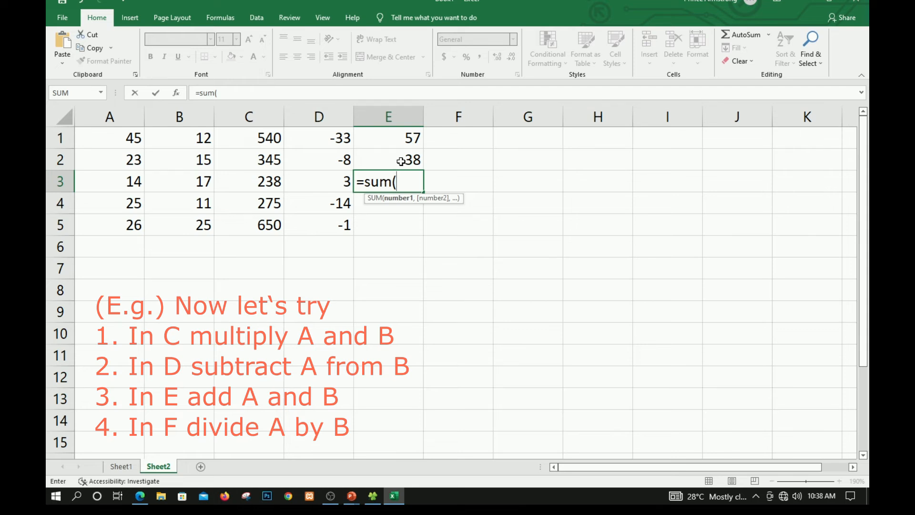
pyautogui.write('14:')
pyautogui.press('BackSpace')
pyautogui.press('BackSpace')
pyautogui.press('BackSpace')
pyautogui.write('a3')
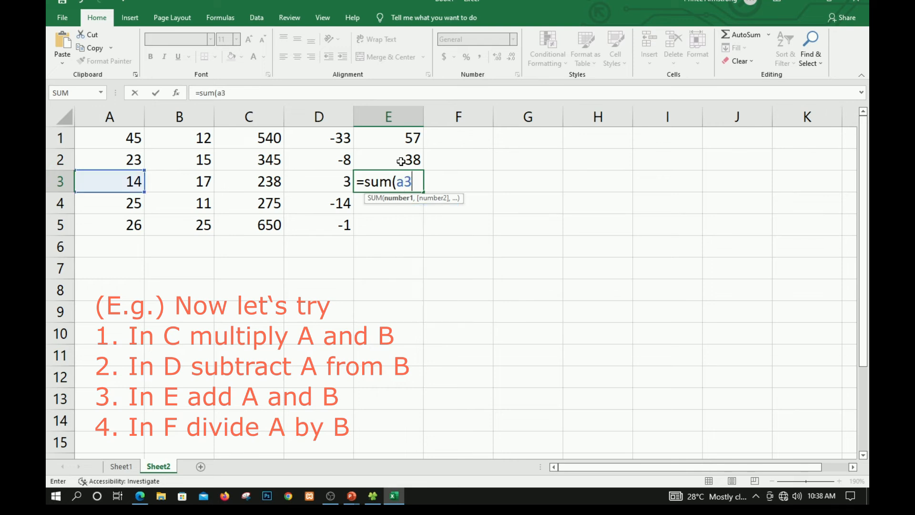
pyautogui.write(':b3')
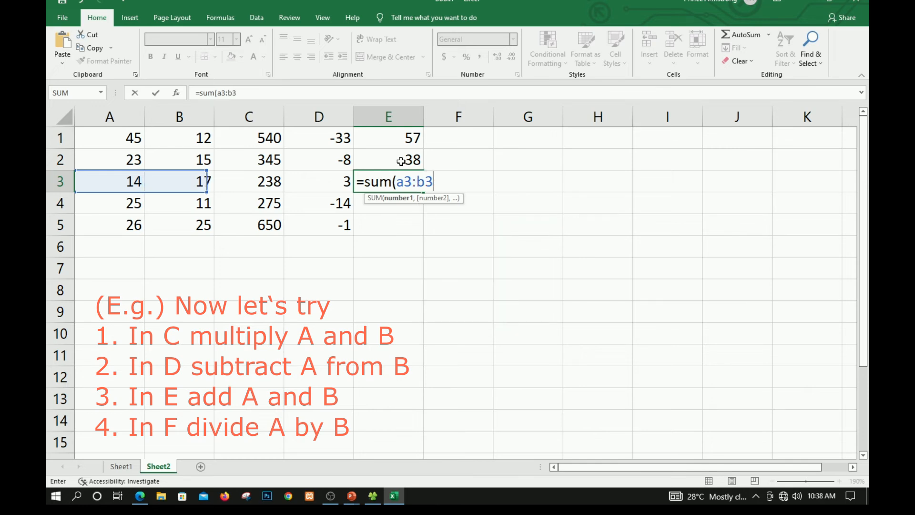
pyautogui.write(')')
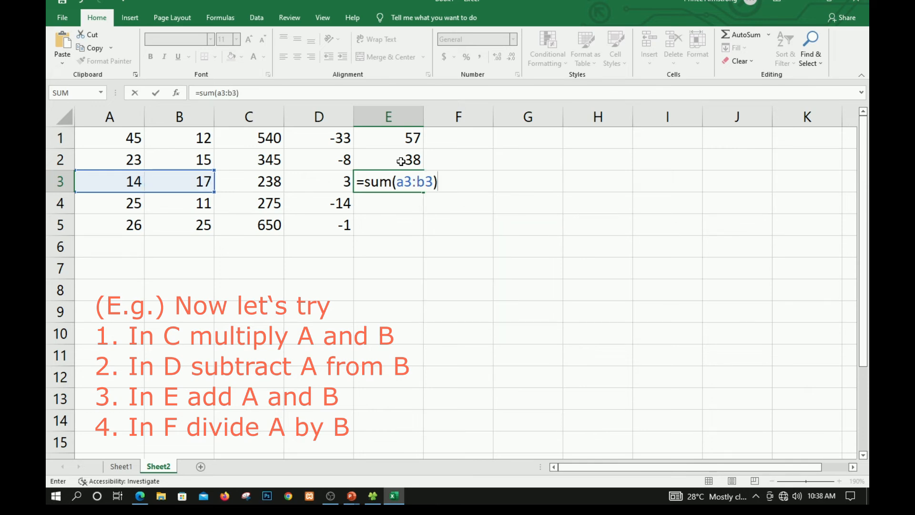
pyautogui.press('Return')
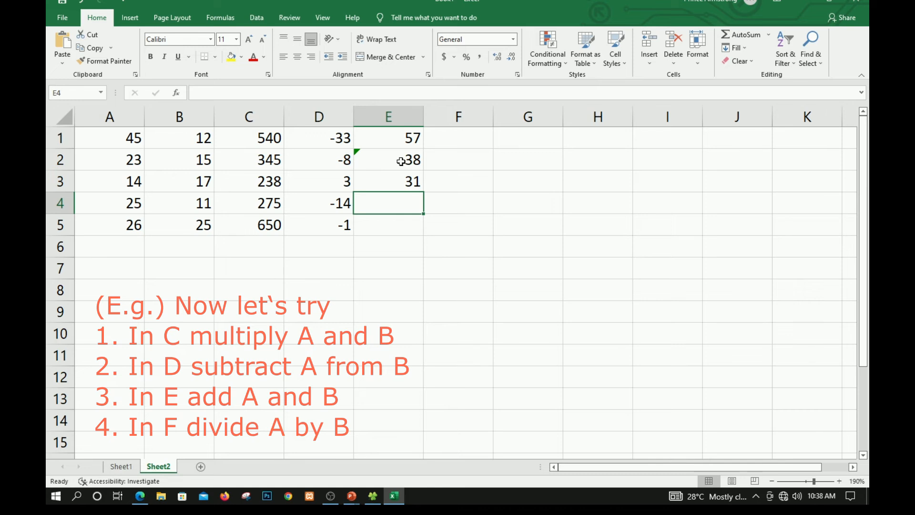
# Step: Add A4 and B4 in cell E4 with the formula =sum(a4:b4)
pyautogui.write('=')
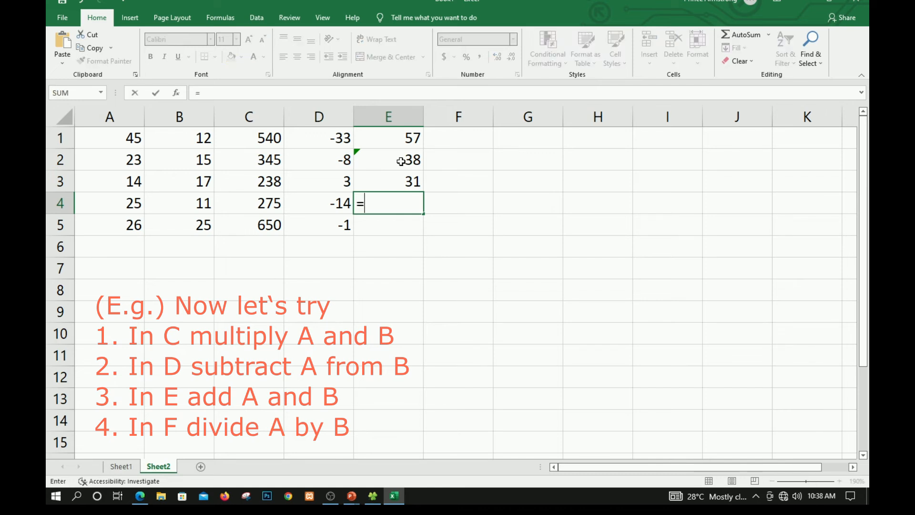
pyautogui.write('a4')
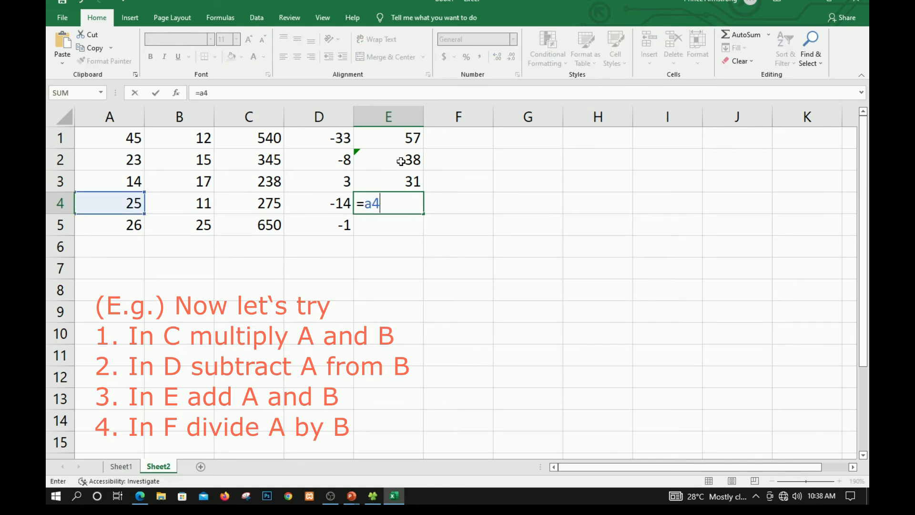
pyautogui.press('BackSpace')
pyautogui.press('BackSpace')
pyautogui.write('sum')
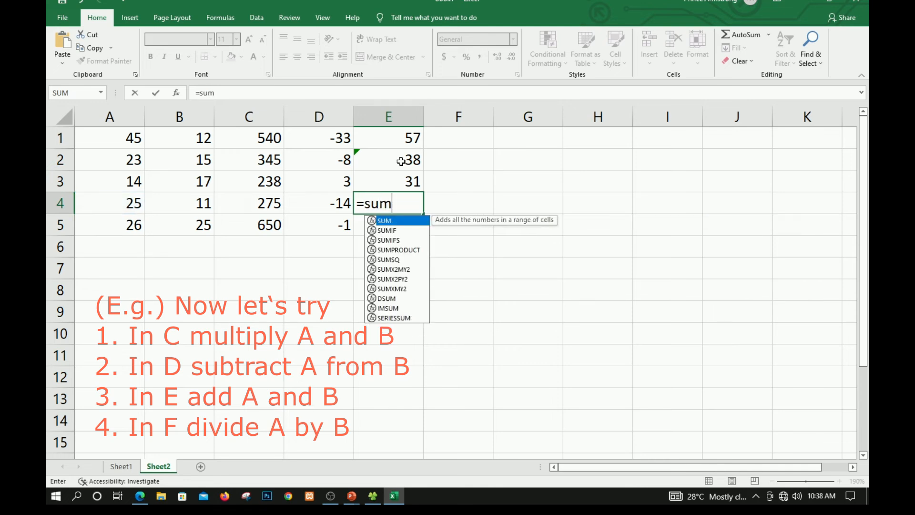
pyautogui.write('(')
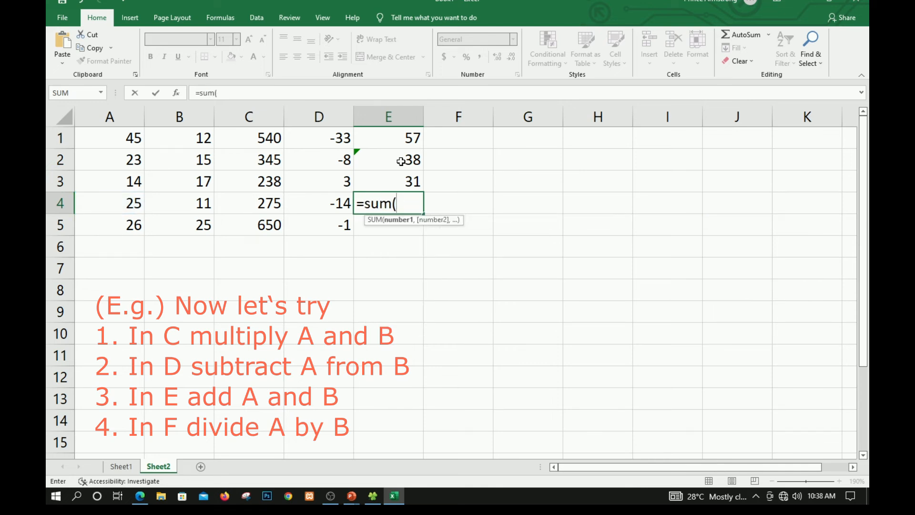
pyautogui.write('a4')
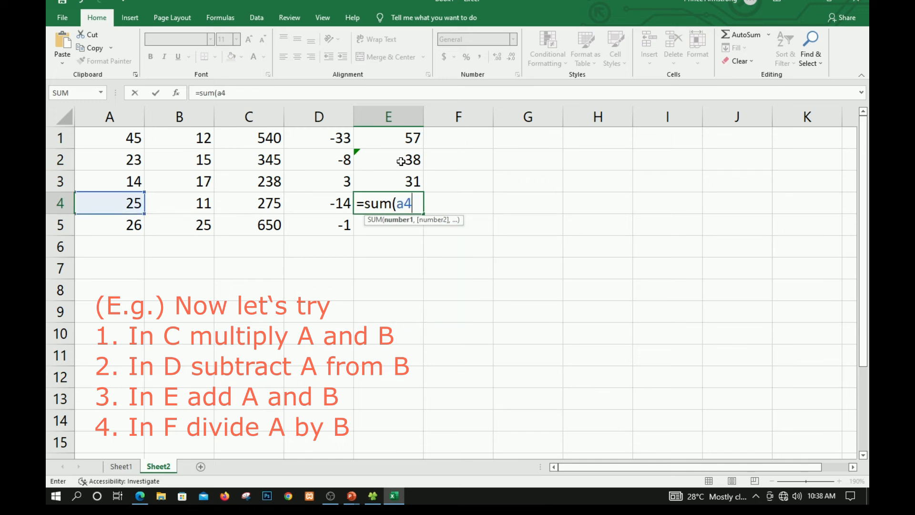
pyautogui.write(':b4)')
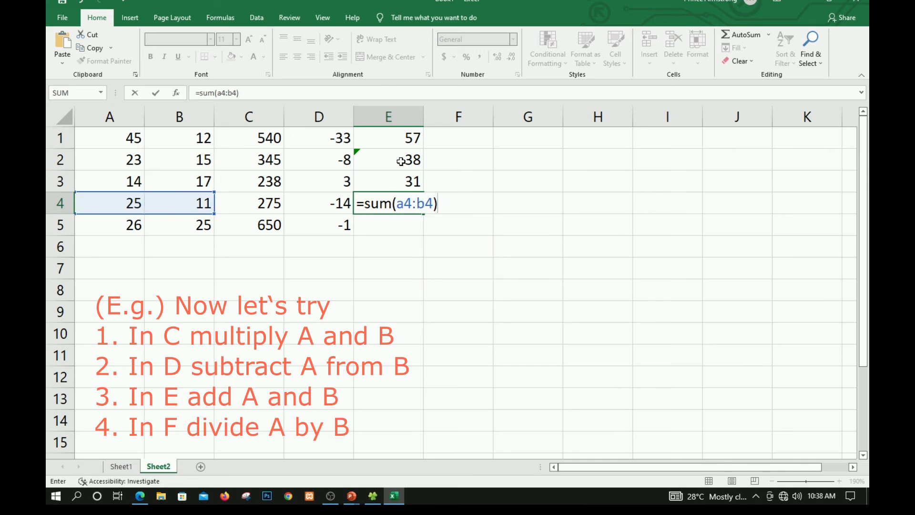
pyautogui.press('Return')
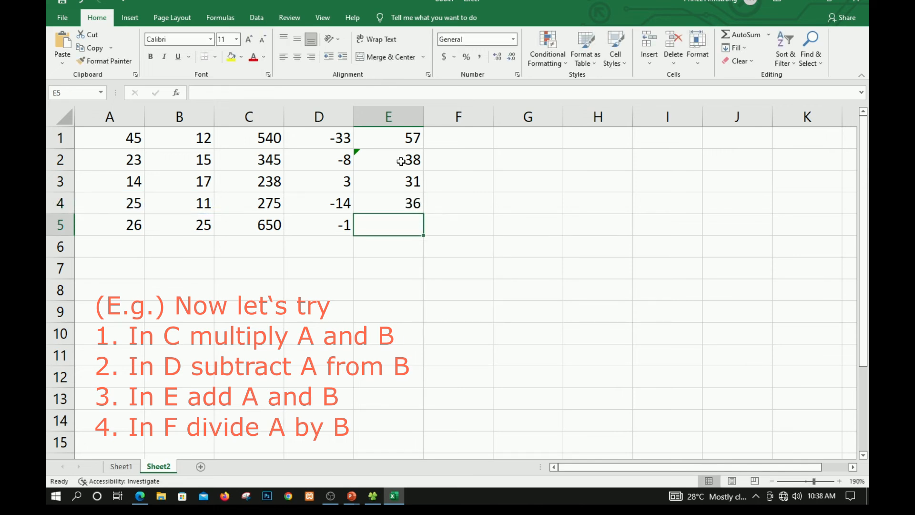
# Step: Add A5 and B5 in cell E5 with the formula =sum(a5:b5)
pyautogui.write('=')
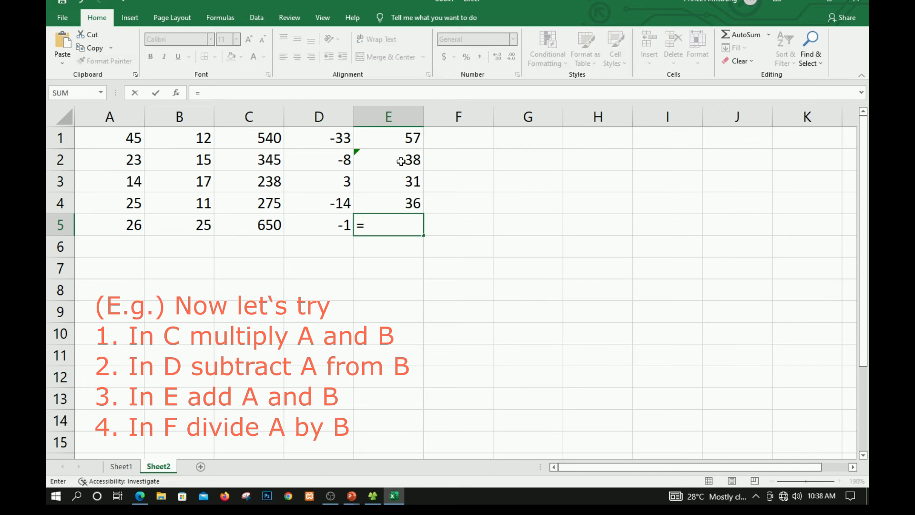
pyautogui.write('su')
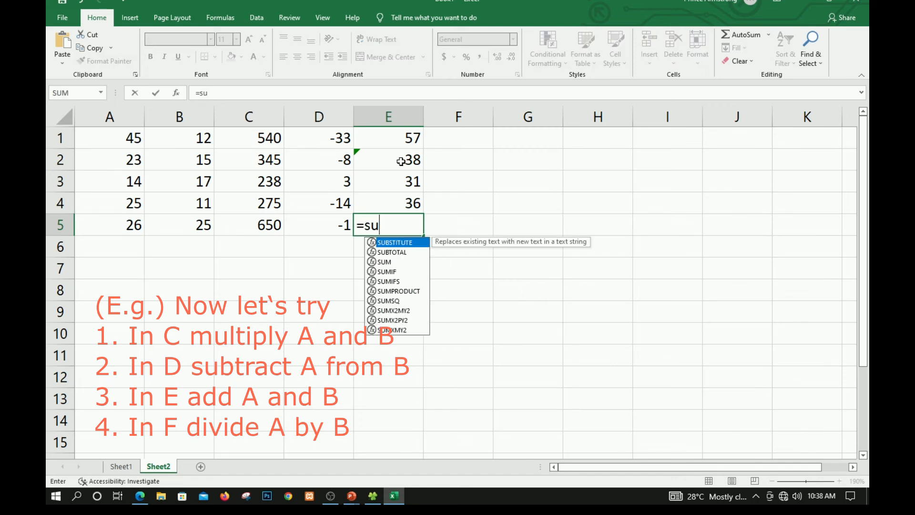
pyautogui.write('m(')
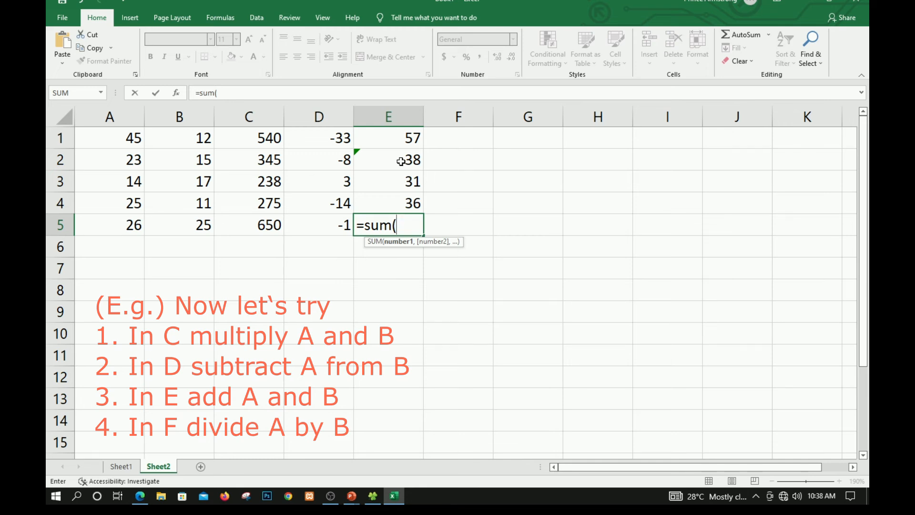
pyautogui.write('a5:')
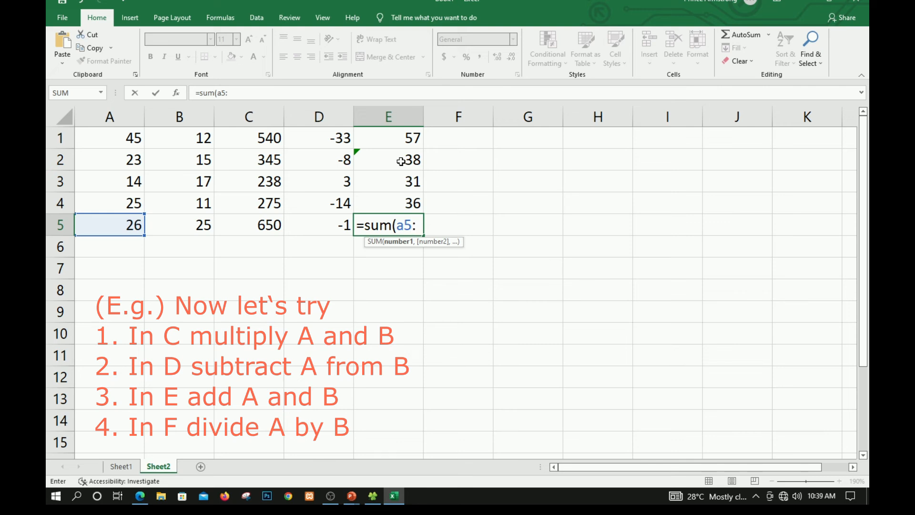
pyautogui.write('b5')
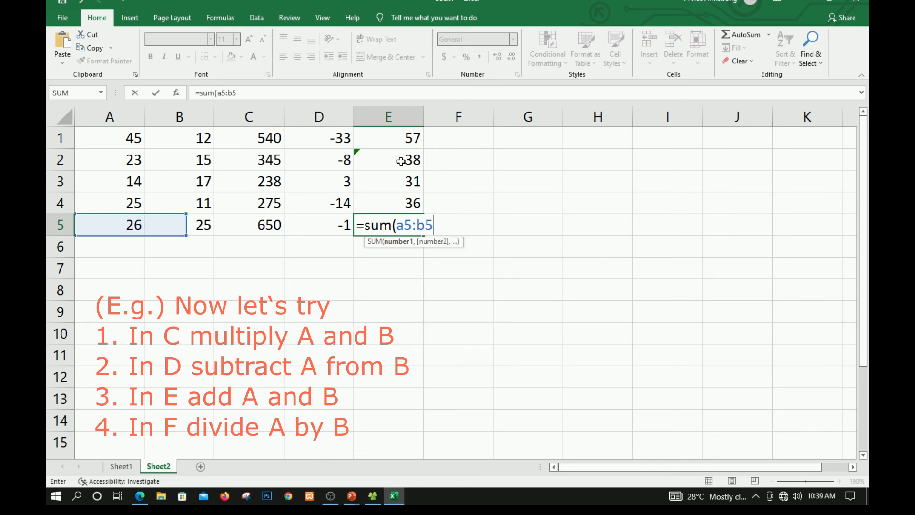
pyautogui.write(')')
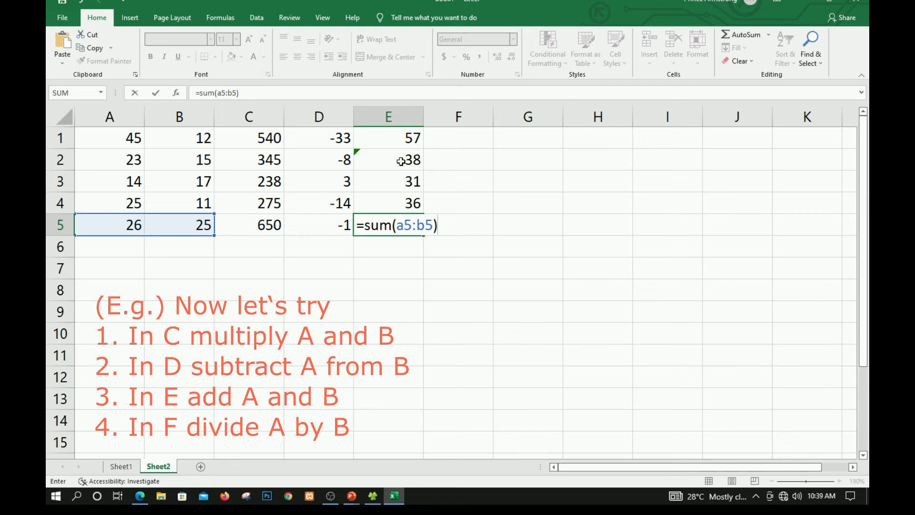
pyautogui.press('Return')
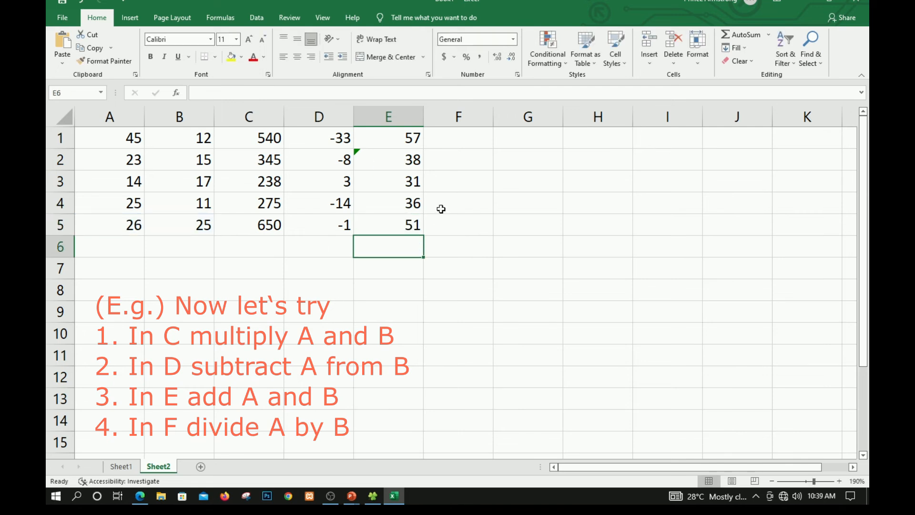
# Step: Divide B1 by A1 in cell F1 with the formula =b1/a1
pyautogui.click(463, 138)
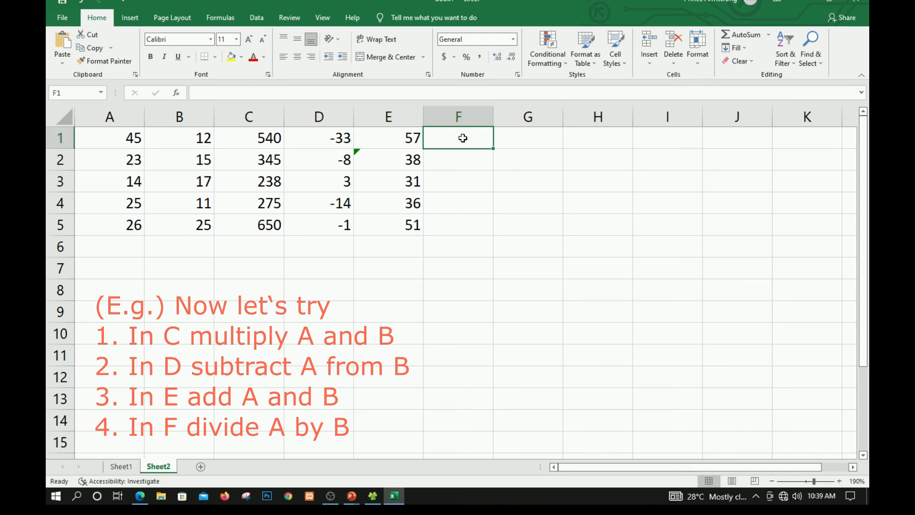
pyautogui.write('=')
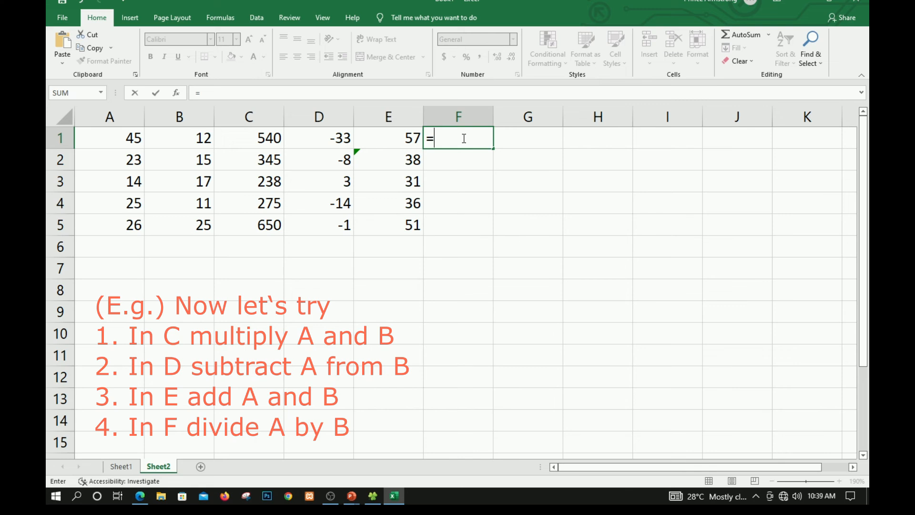
pyautogui.write('b')
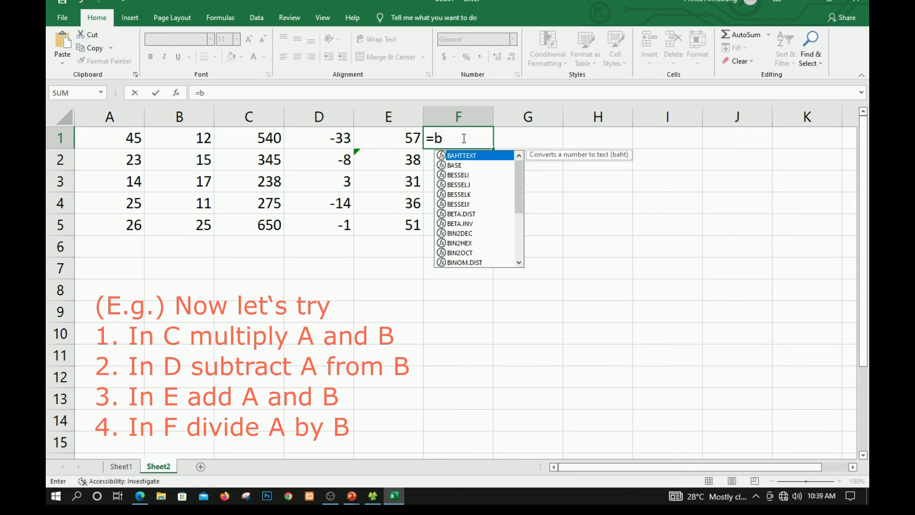
pyautogui.write('1/')
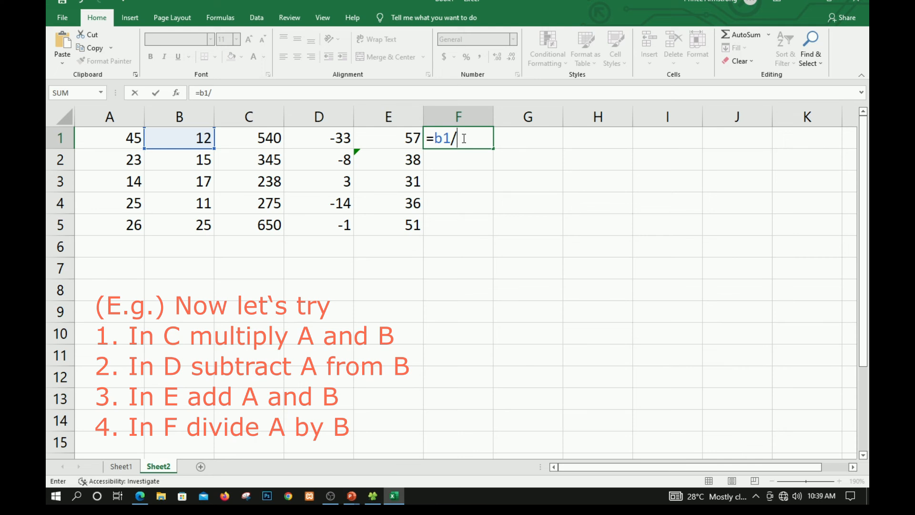
pyautogui.write('a1')
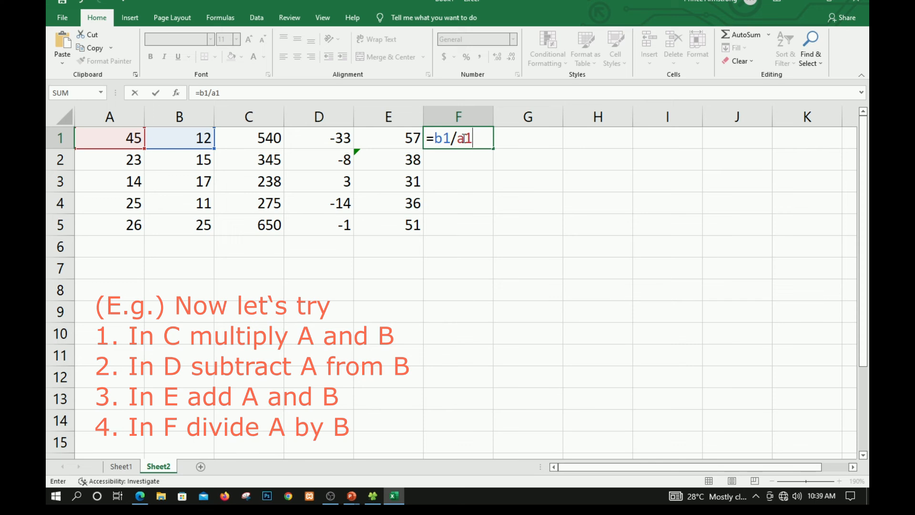
pyautogui.press('Return')
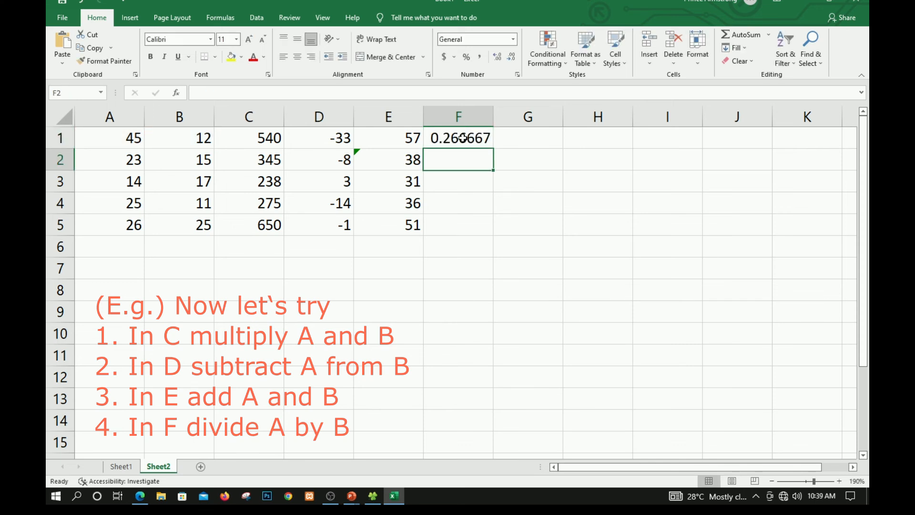
# Step: Divide B2 by A2 in cell F2 with the formula =b2/a2
pyautogui.write('=')
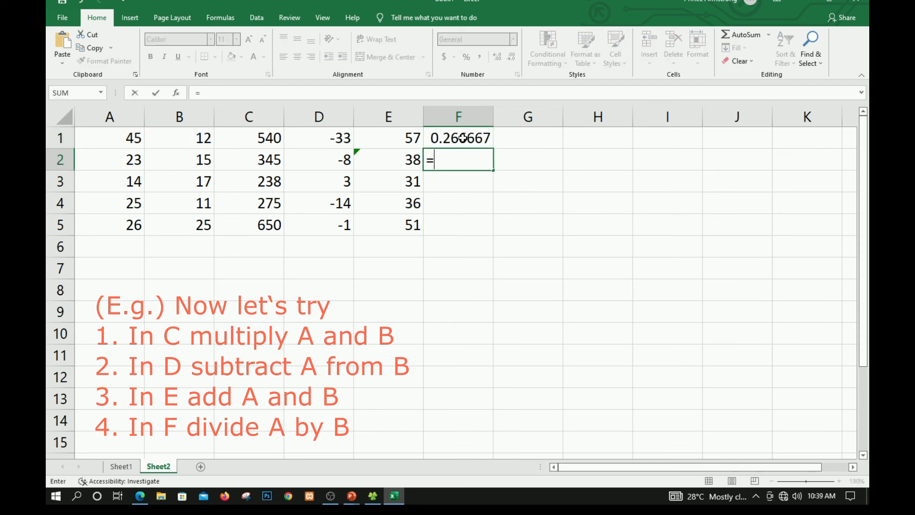
pyautogui.write('b2/')
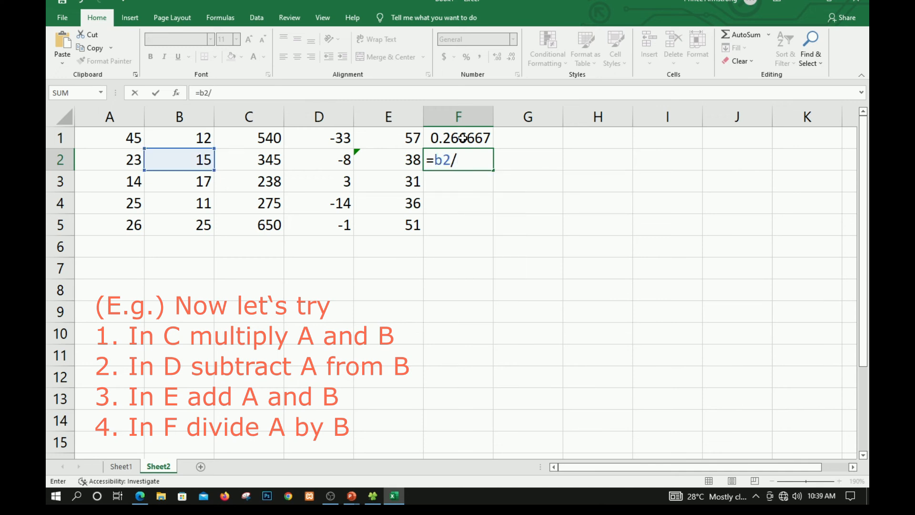
pyautogui.write('a2')
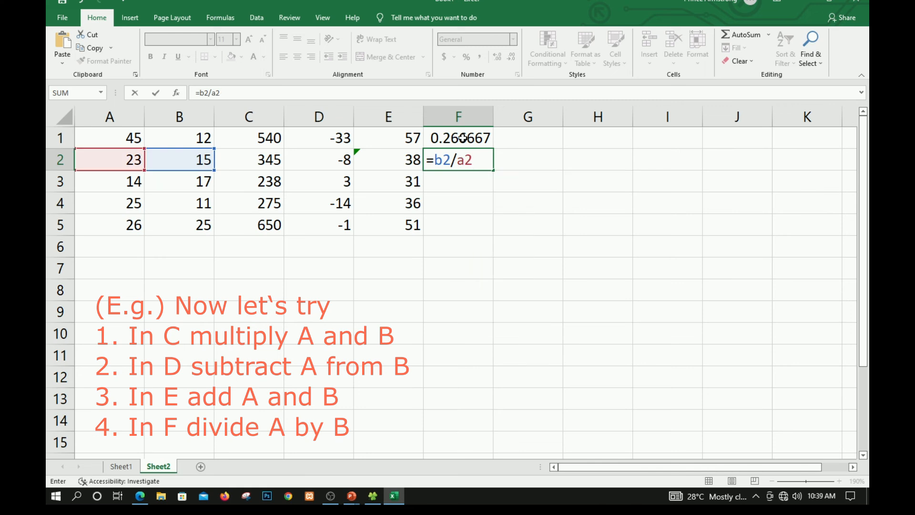
pyautogui.press('Return')
# Step: Divide B3 by A3 in cell F3 with the formula =b3/a3
pyautogui.write('=')
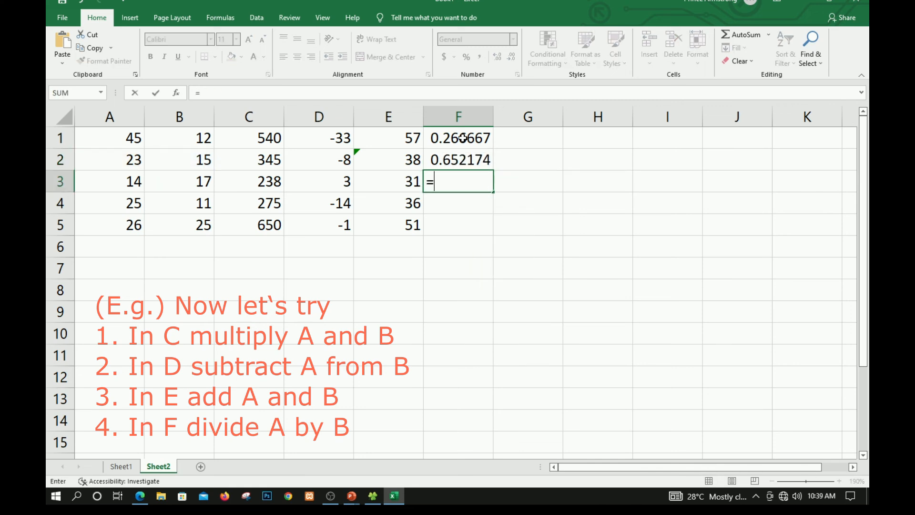
pyautogui.write('b')
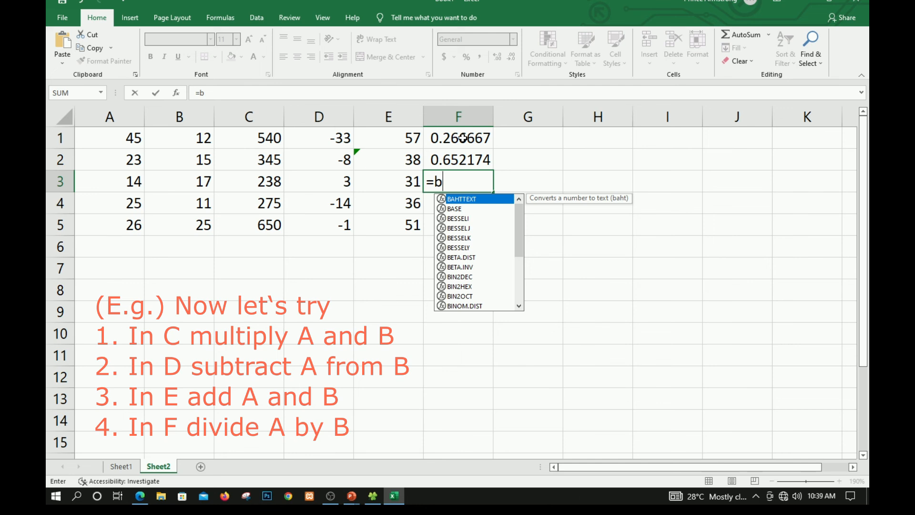
pyautogui.write('3/')
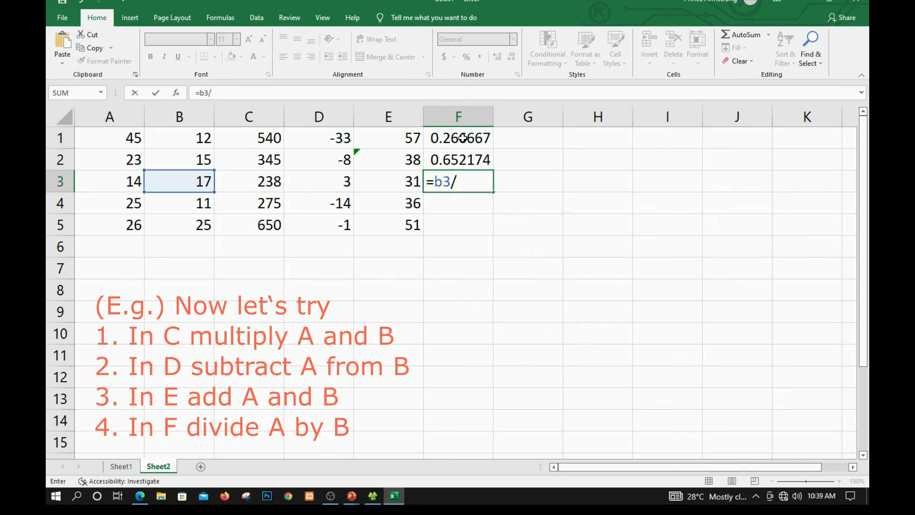
pyautogui.write('a3')
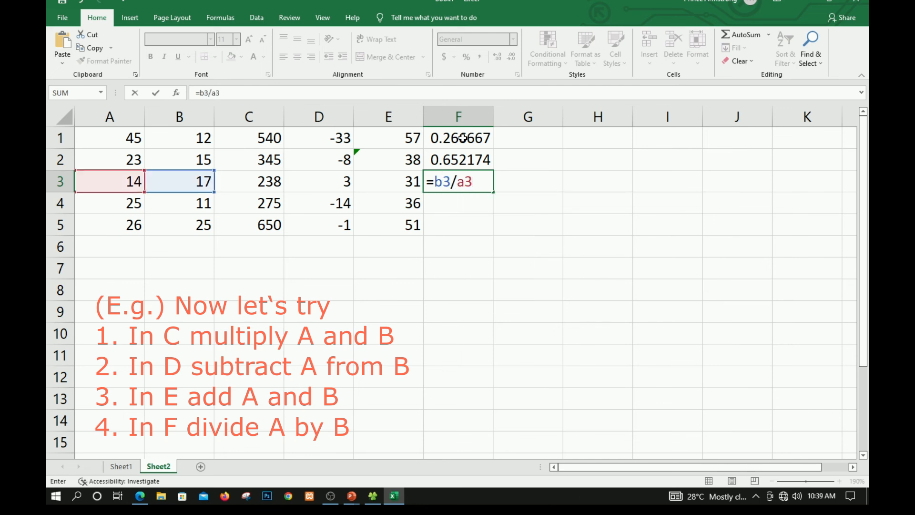
pyautogui.press('Return')
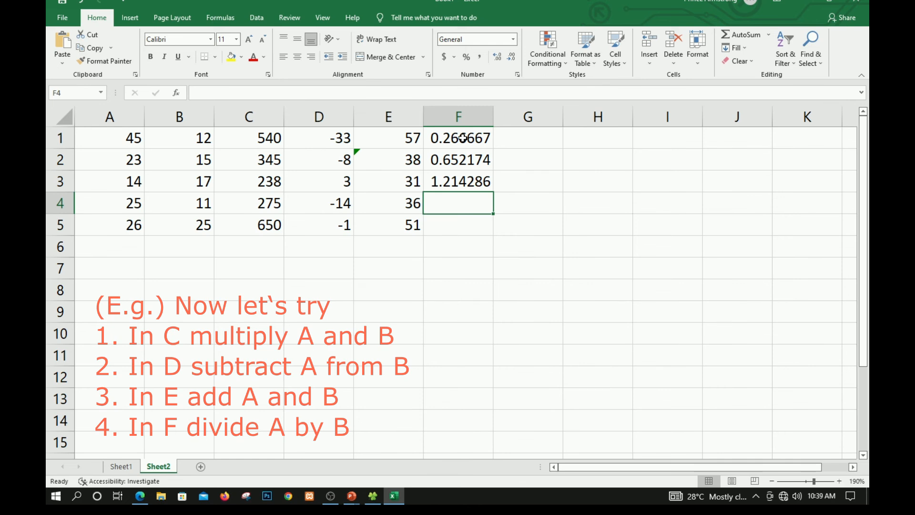
# Step: Divide B4 by A4 in cell F4 with the formula =b4/a4
pyautogui.write('=')
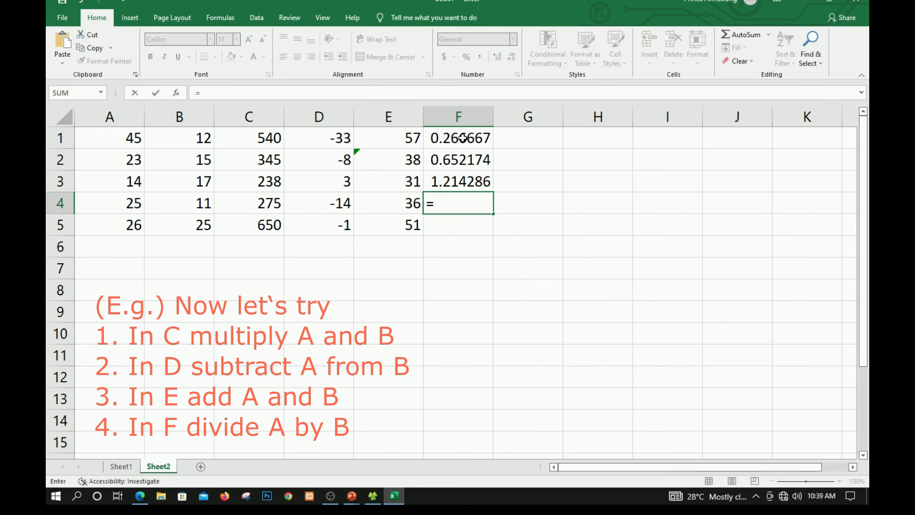
pyautogui.write('b4')
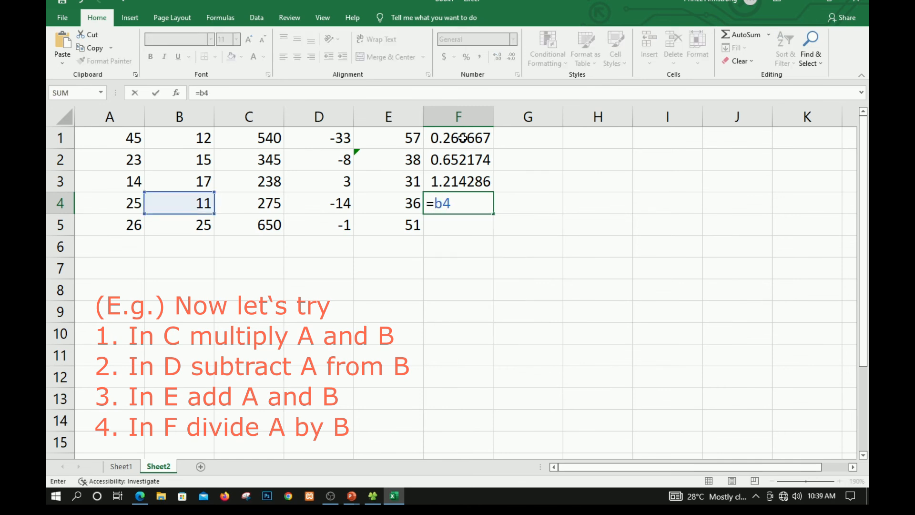
pyautogui.write('/a4')
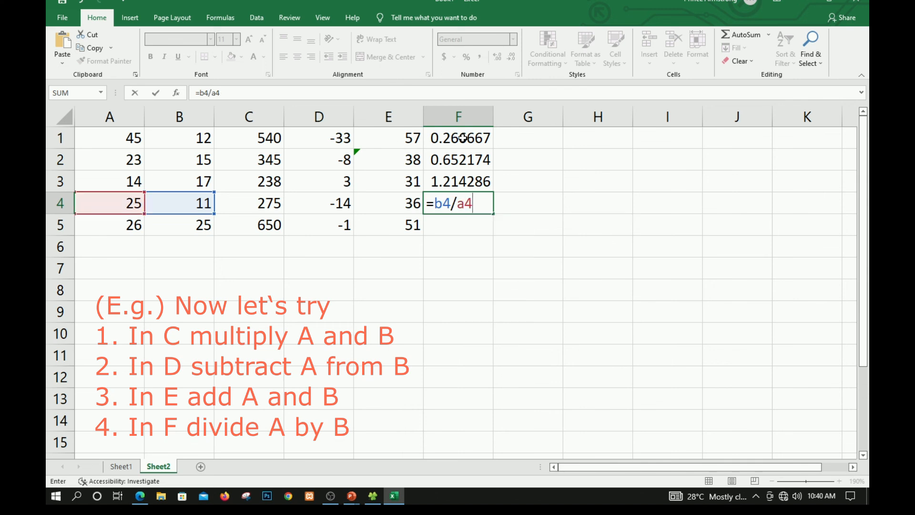
pyautogui.press('Return')
# Step: Divide B5 by A5 in cell F5 with the formula =b5/a5
pyautogui.write('=')
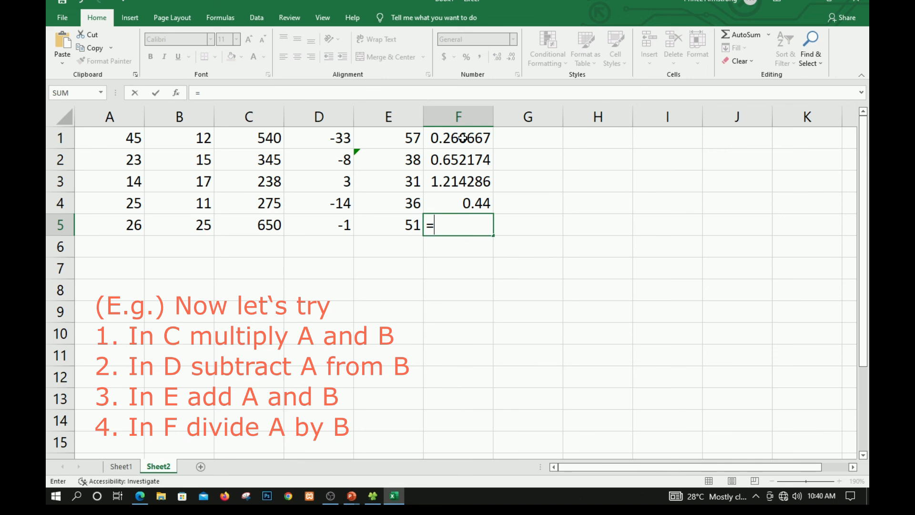
pyautogui.write('b')
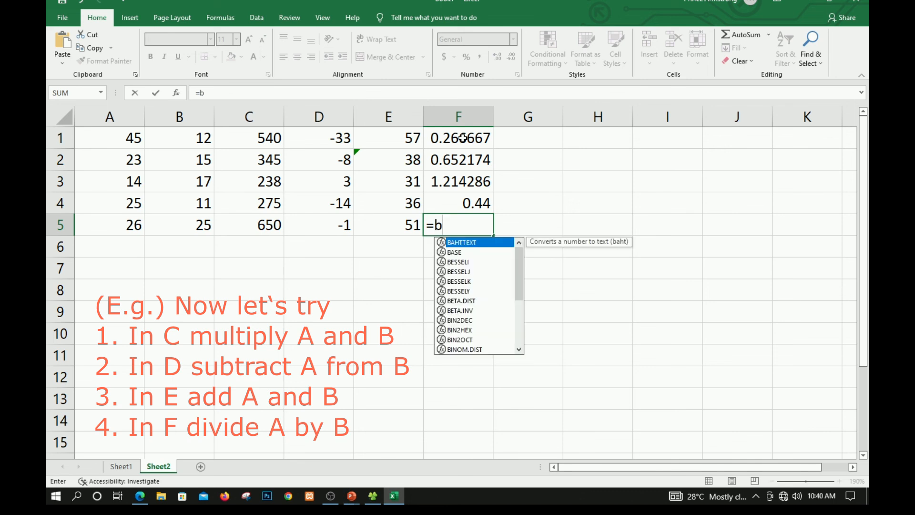
pyautogui.write('5/')
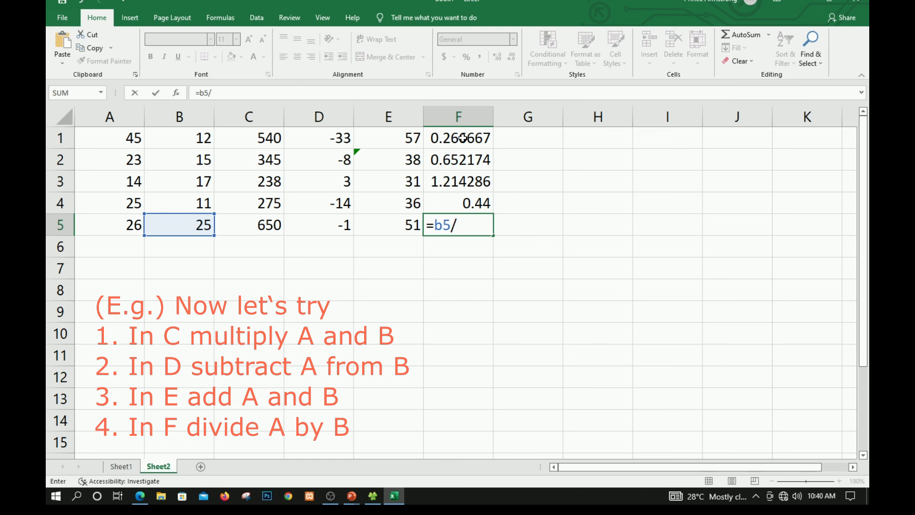
pyautogui.write('a5')
pyautogui.press('Return')
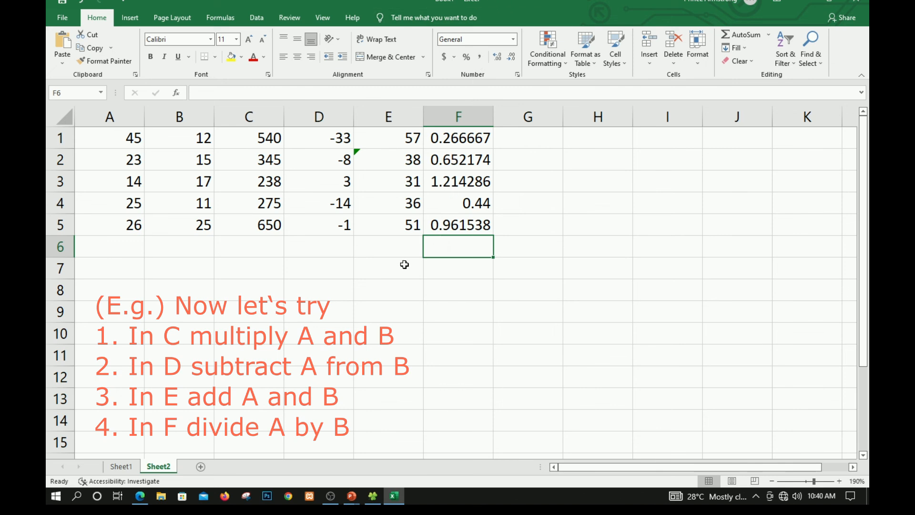
# Step: Review the division formula in cell F1 and the addition formulas in cells E1 to E4 without changing them
pyautogui.keyDown('ctrl'); pyautogui.scroll(1, 404, 264); pyautogui.keyUp('ctrl')
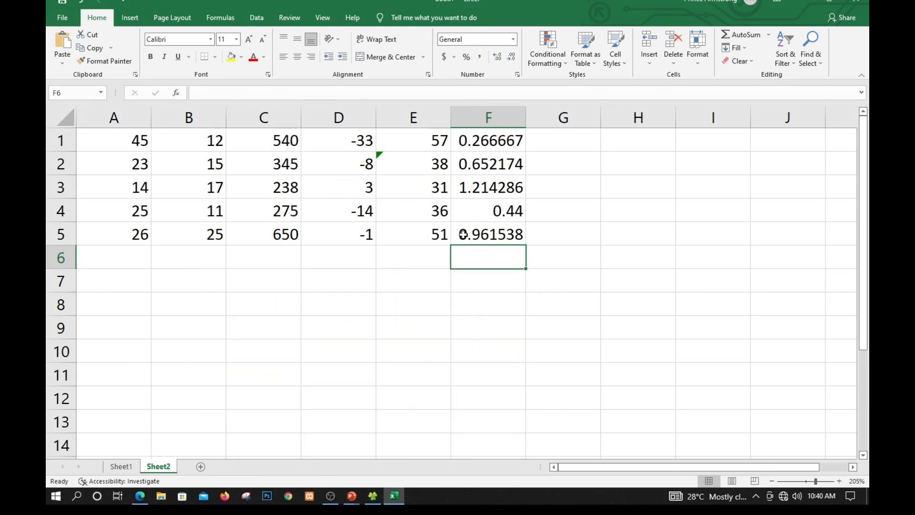
pyautogui.click(471, 141)
pyautogui.moveTo(223, 93); pyautogui.dragTo(173, 94)
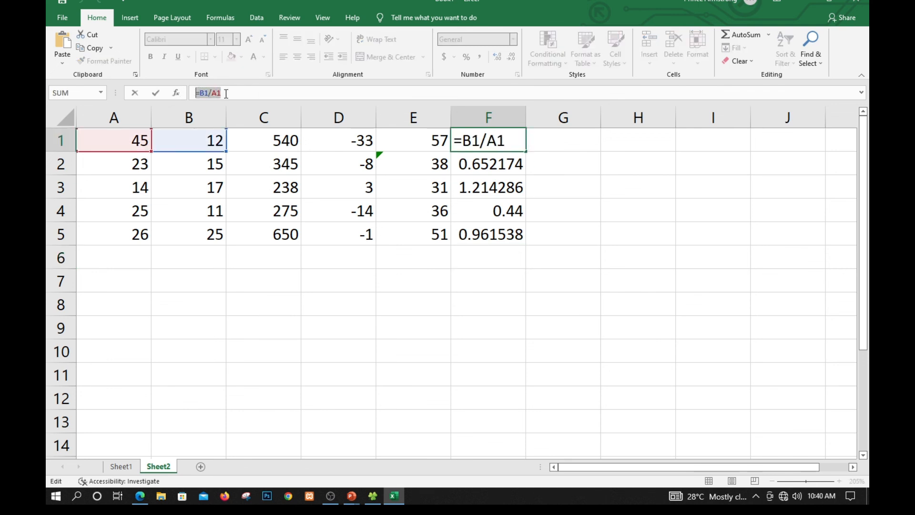
pyautogui.click(422, 144)
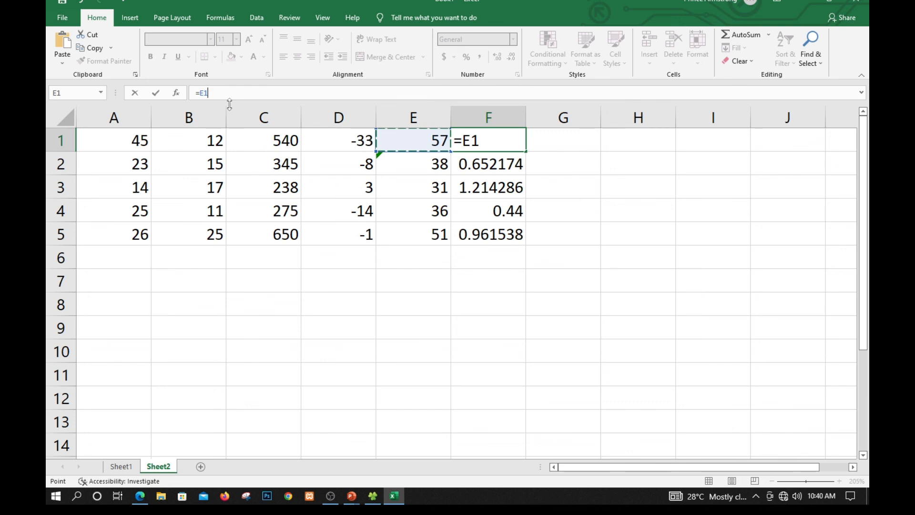
pyautogui.press('Escape')
pyautogui.click(423, 135)
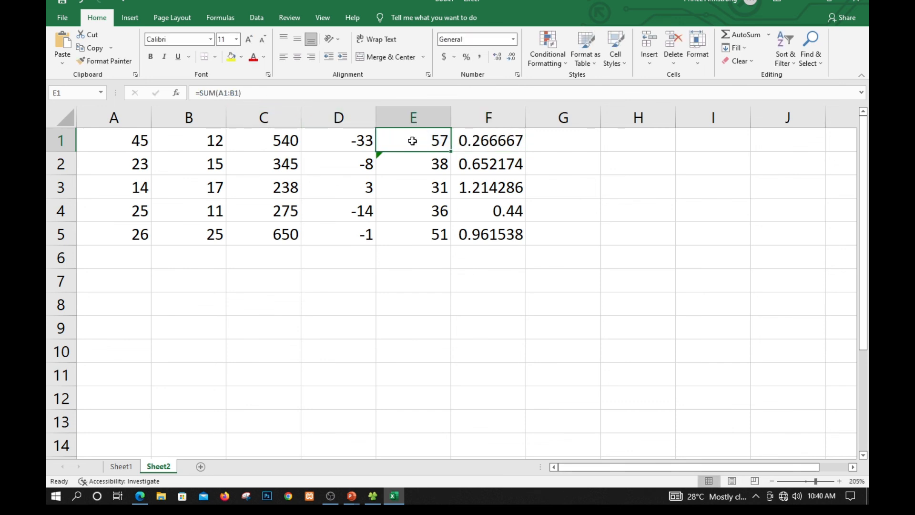
pyautogui.moveTo(243, 93); pyautogui.dragTo(144, 98)
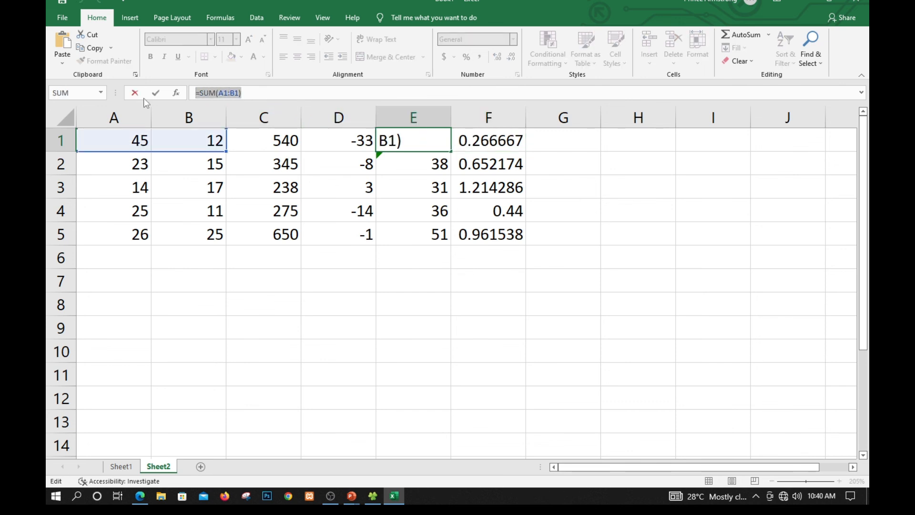
pyautogui.press('Return')
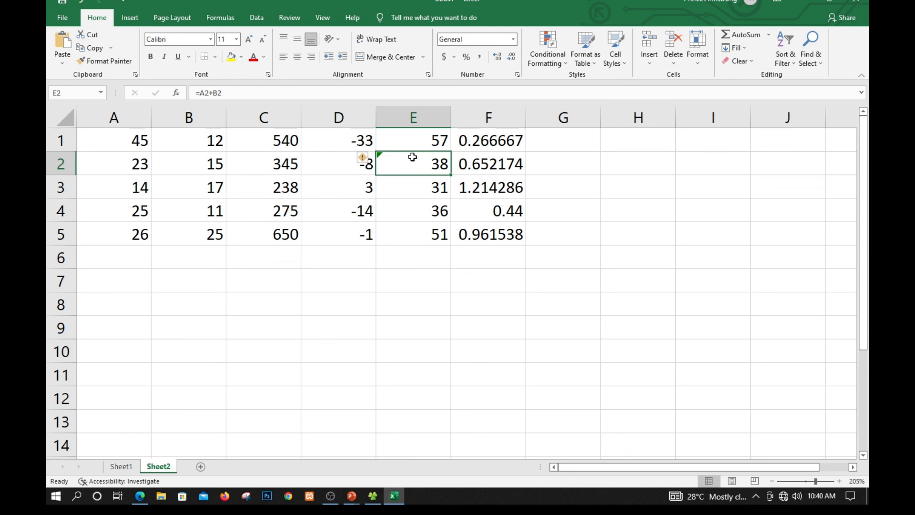
pyautogui.click(398, 142)
pyautogui.click(418, 182)
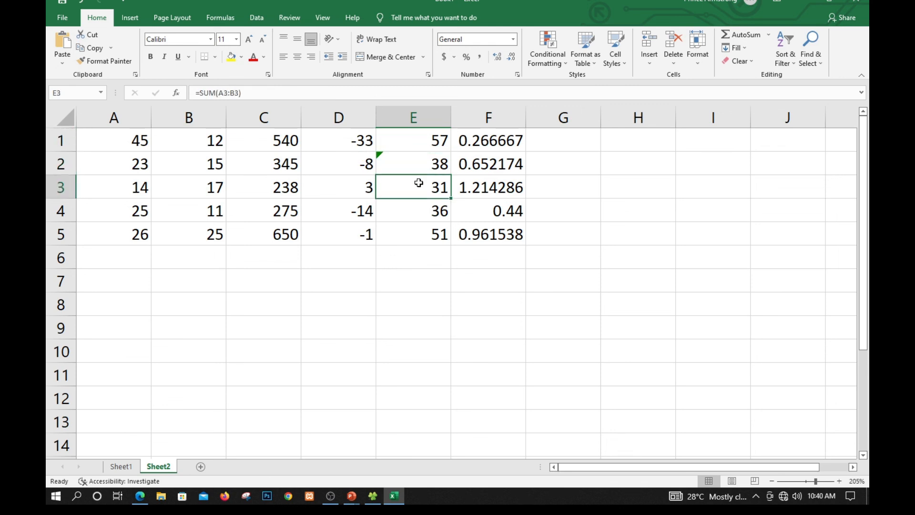
pyautogui.click(423, 203)
pyautogui.click(421, 157)
pyautogui.doubleClick(421, 157)
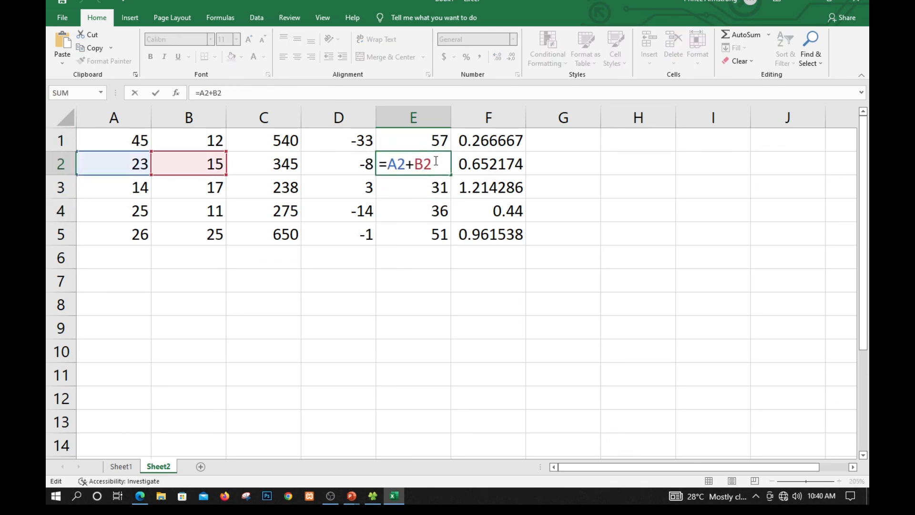
pyautogui.click(439, 165)
pyautogui.press('Return')
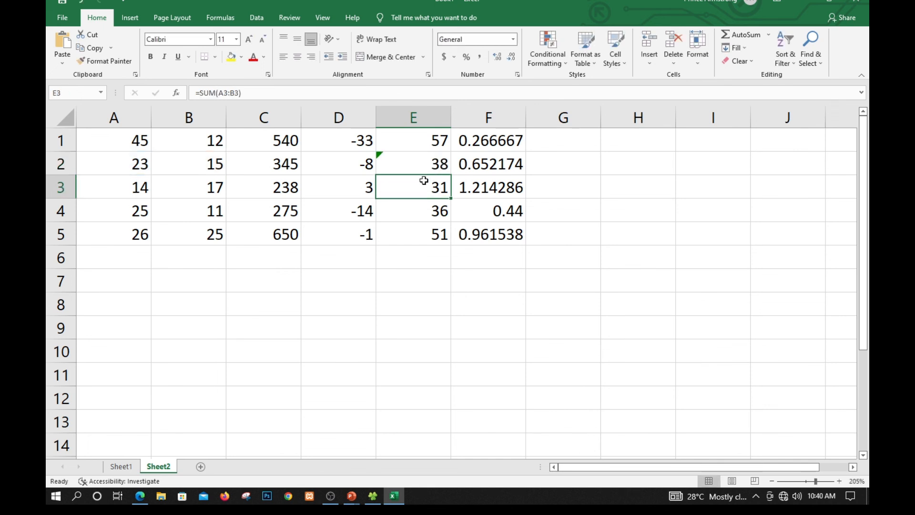